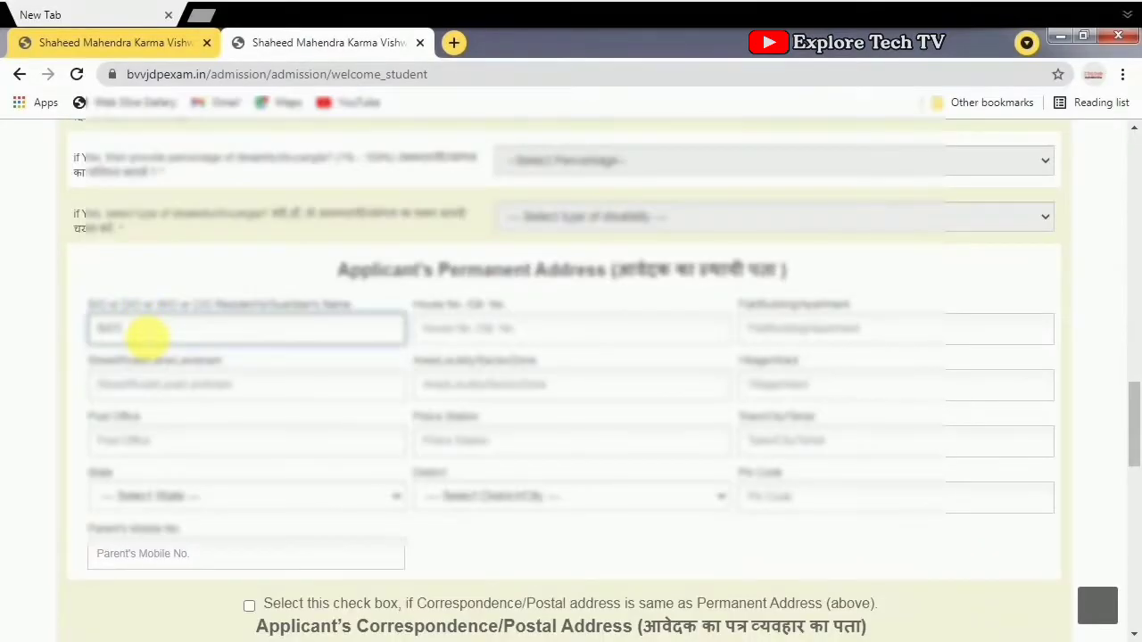
# - Fill in the permanent address name field plus the house and building number fields
pyautogui.click(446, 337)
pyautogui.write('22')
pyautogui.click(756, 331)
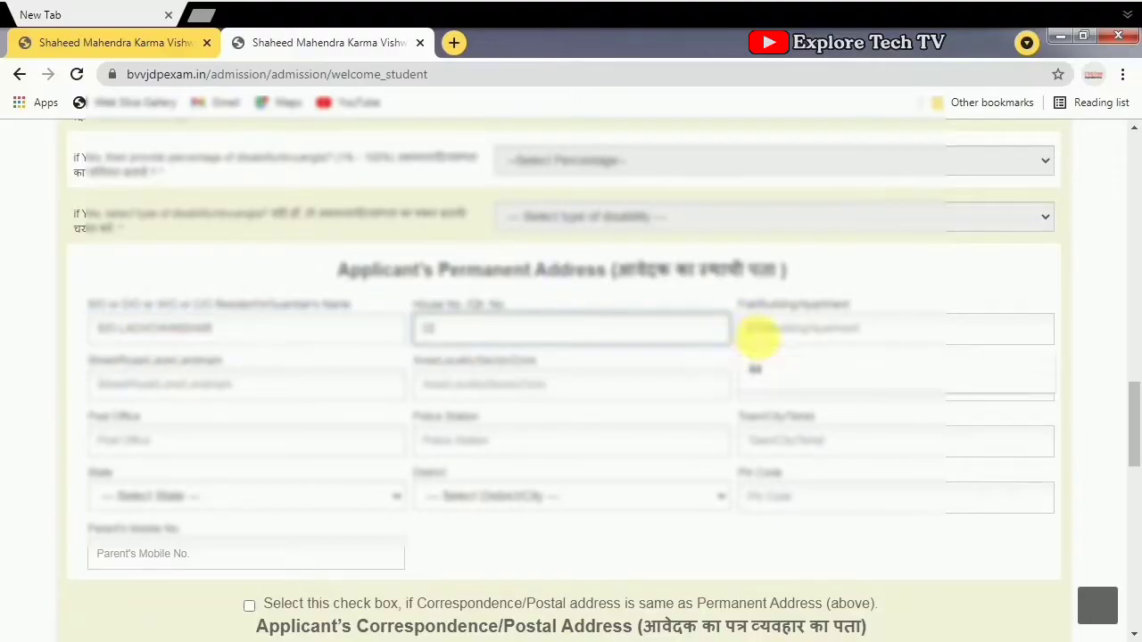
pyautogui.write('22')
pyautogui.click(821, 442)
# - Choose the state and district, enter the pin code and the parent's mobile number
pyautogui.click(245, 496)
pyautogui.click(187, 327)
pyautogui.click(703, 496)
pyautogui.click(800, 496)
pyautogui.write('494226')
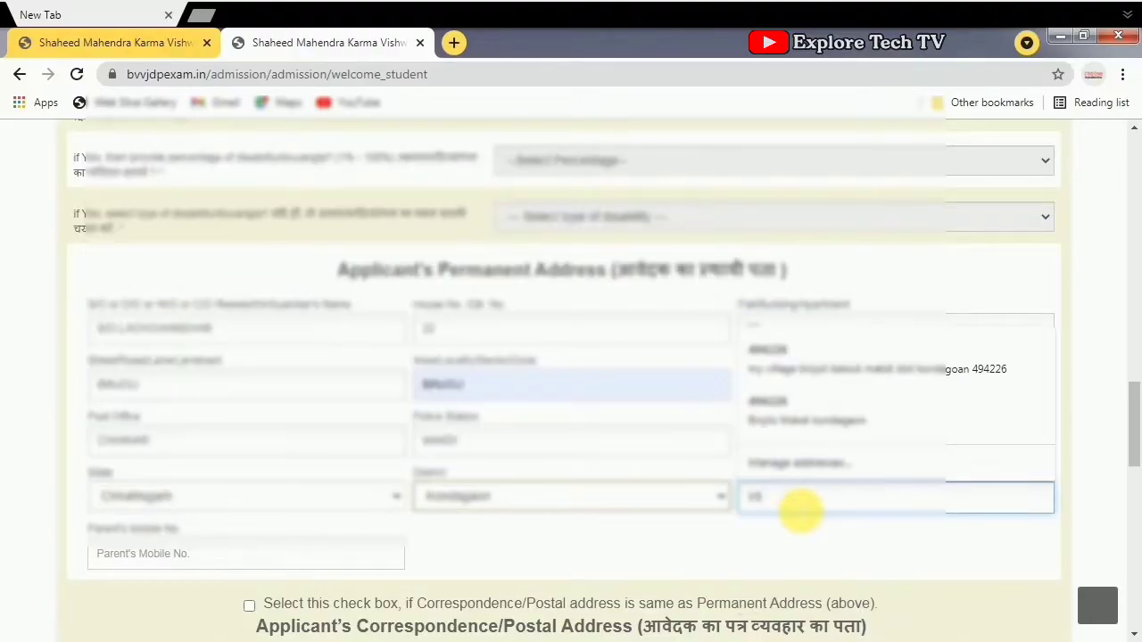
pyautogui.click(205, 554)
pyautogui.write('7200000000')
# - Reuse the permanent address as correspondence address and enter the guardian's number
pyautogui.scroll(-1, 205, 563)
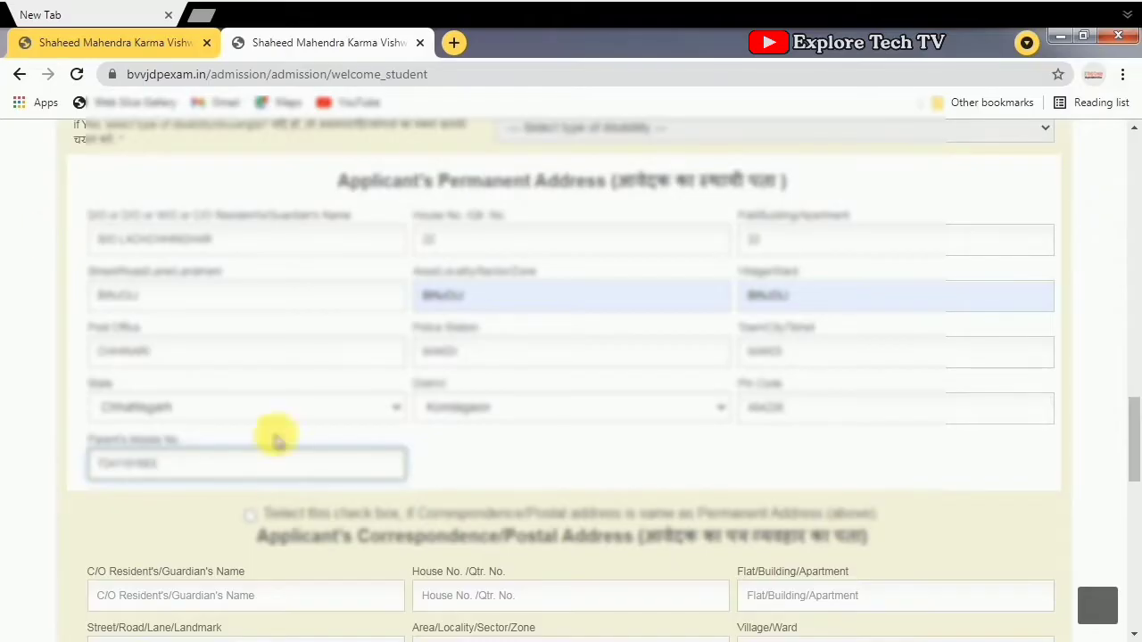
pyautogui.click(253, 515)
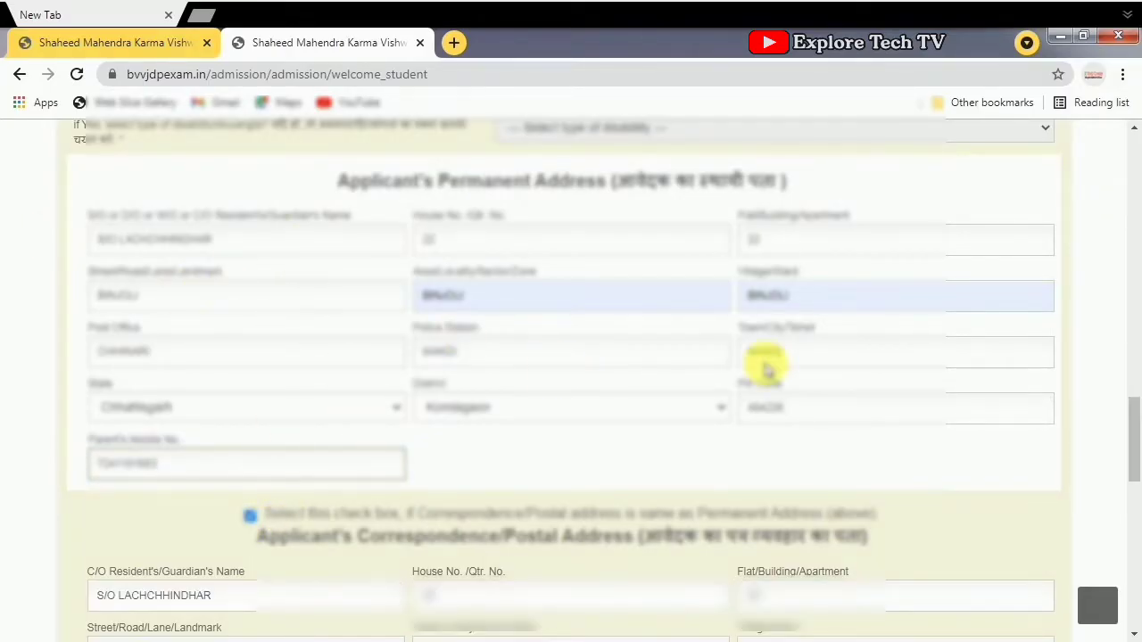
pyautogui.scroll(-4, 150, 478)
pyautogui.click(150, 477)
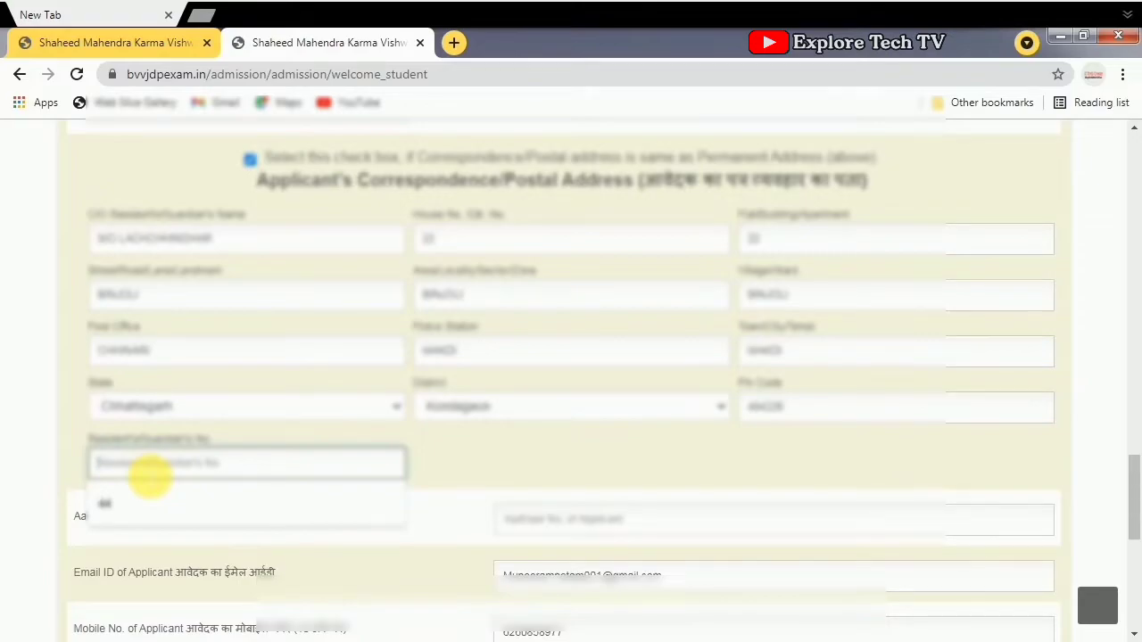
pyautogui.scroll(-1, 150, 477)
pyautogui.write('70916543')
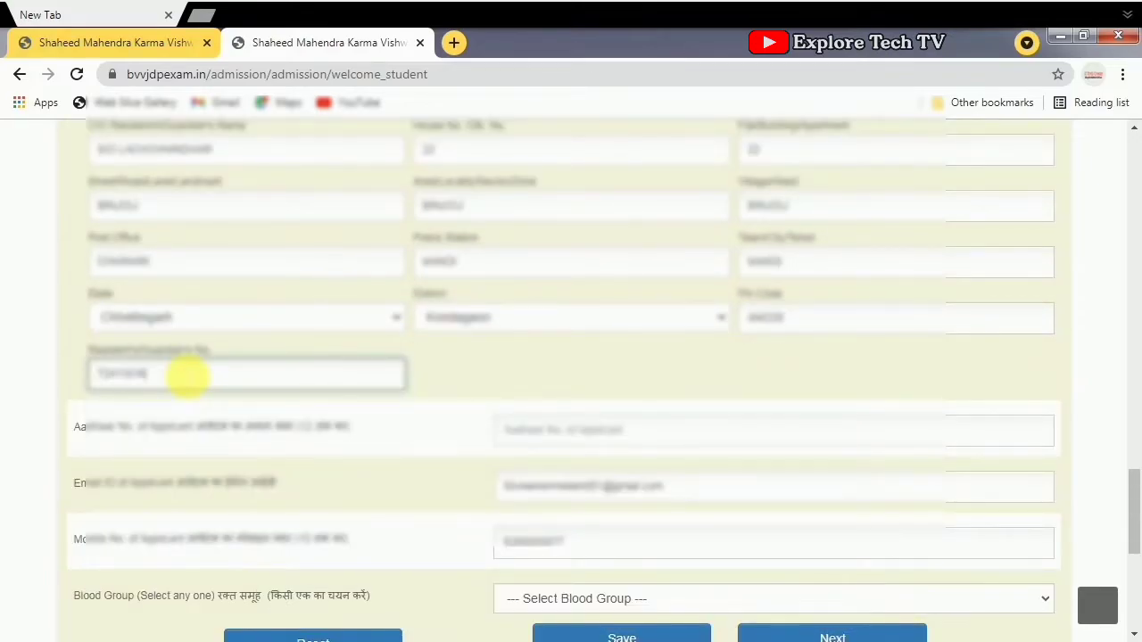
# - Enter the applicant's Aadhaar number and save the personal details
pyautogui.scroll(-1, 535, 378)
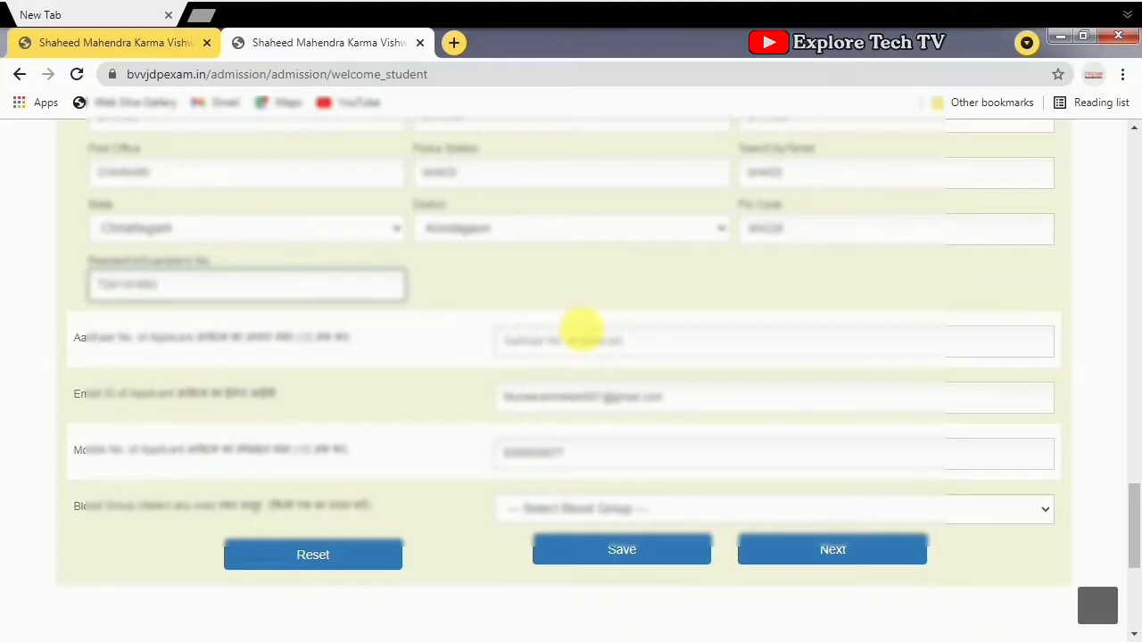
pyautogui.click(579, 348)
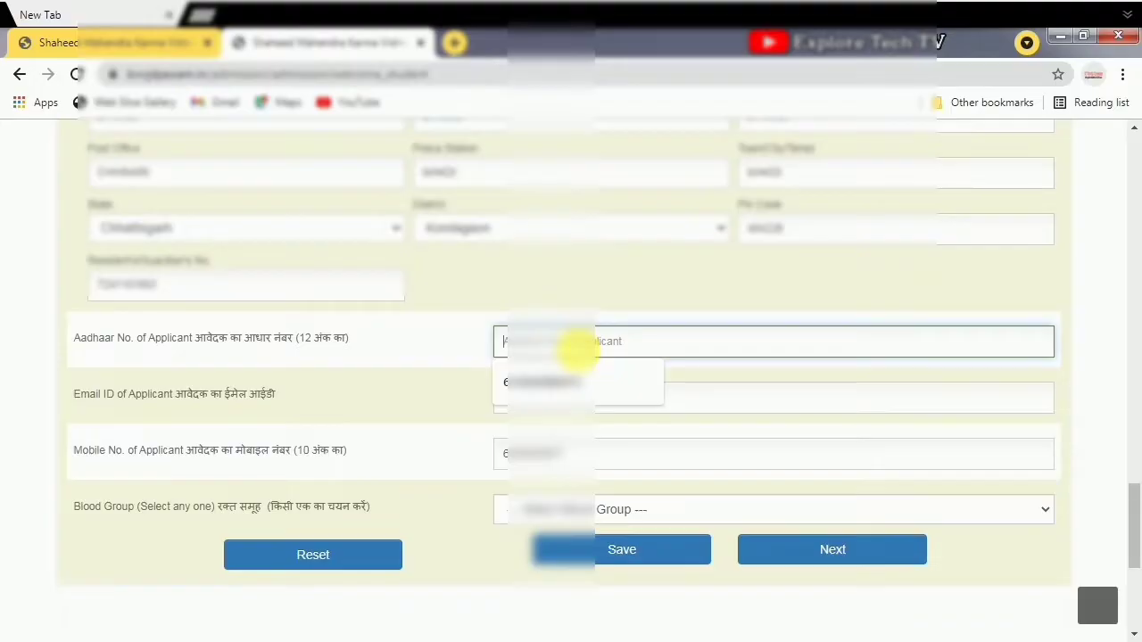
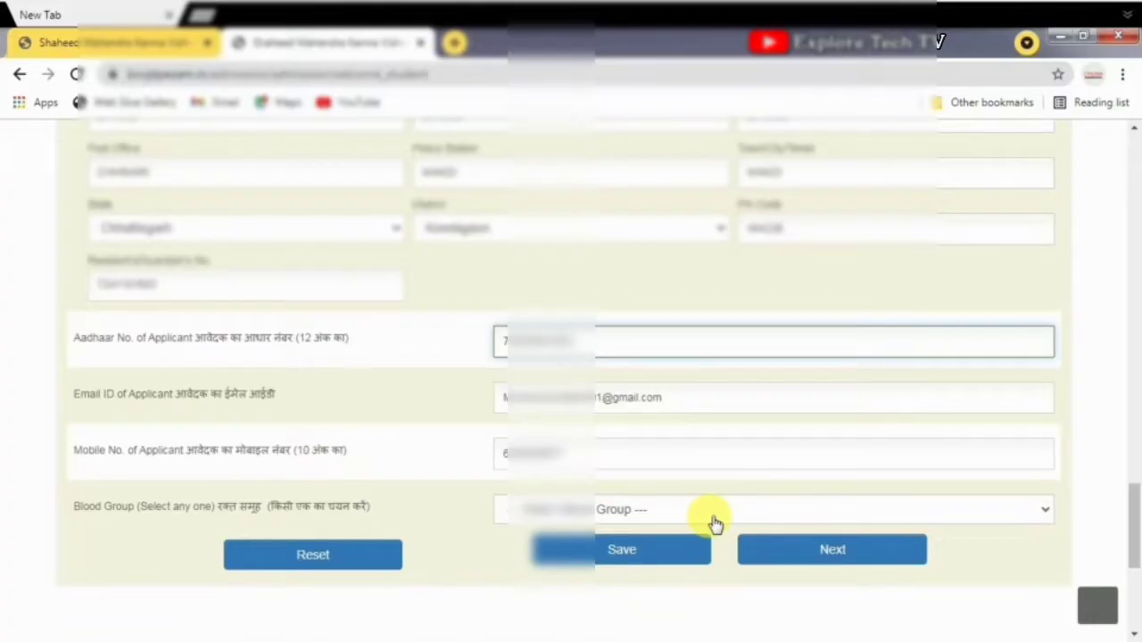
pyautogui.click(662, 553)
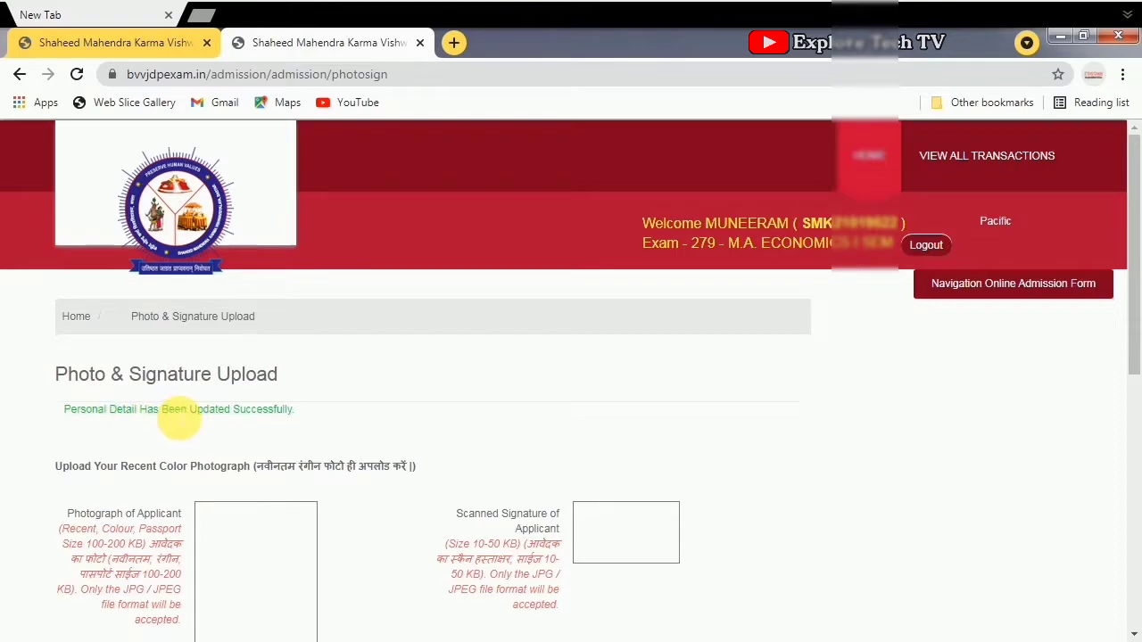
# - Upload the applicant's photograph chosen from the My Pictures folder
pyautogui.scroll(-1, 212, 372)
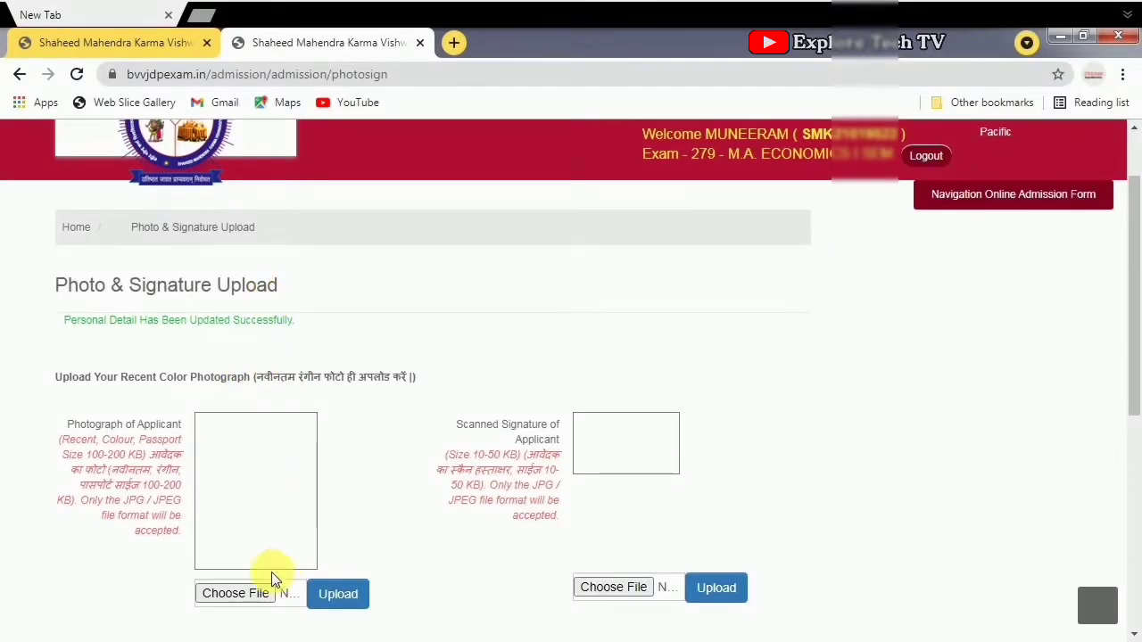
pyautogui.click(241, 593)
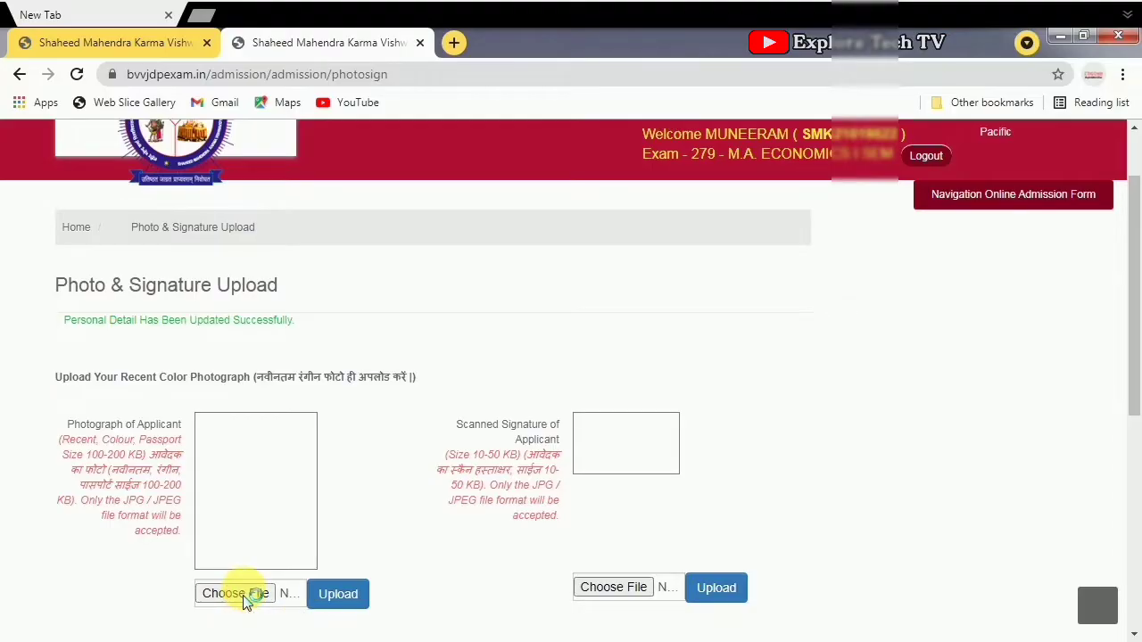
pyautogui.click(88, 255)
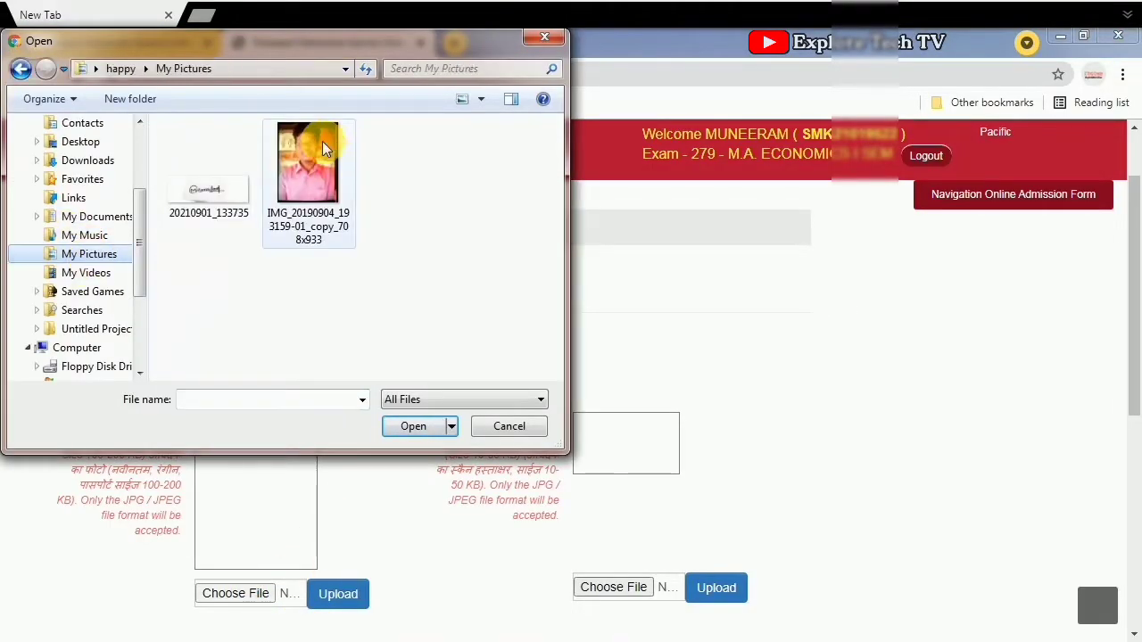
pyautogui.click(322, 141)
pyautogui.click(419, 427)
pyautogui.click(362, 601)
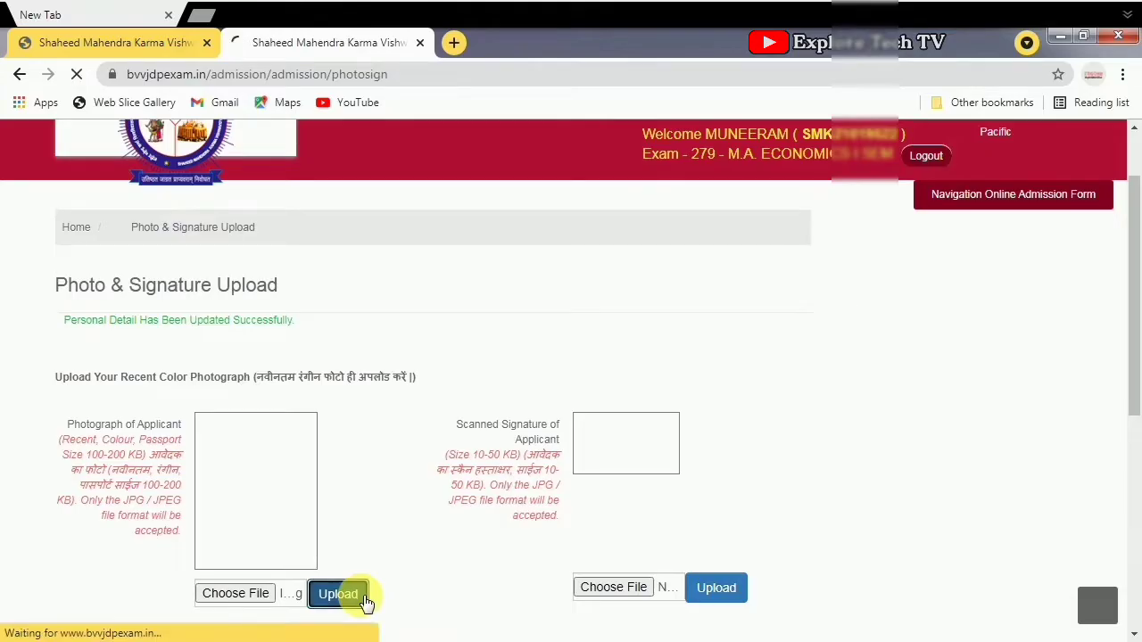
# - Save the uploaded photo and signature, dismiss the success message, and continue to Next
pyautogui.scroll(-2, 308, 486)
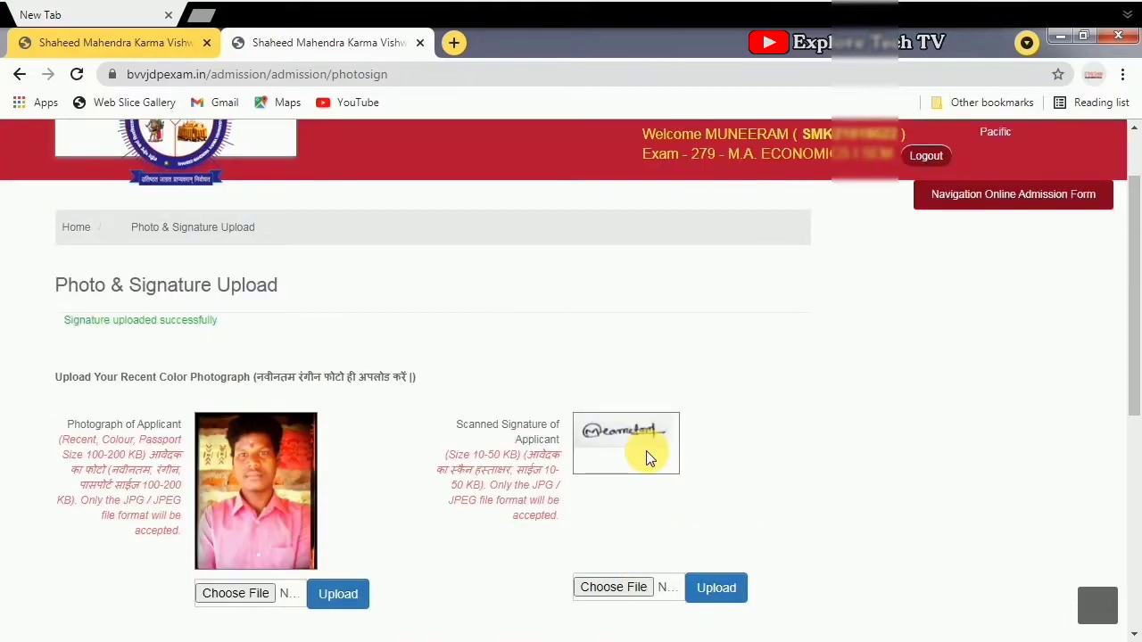
pyautogui.scroll(-2, 705, 589)
pyautogui.scroll(-2, 673, 582)
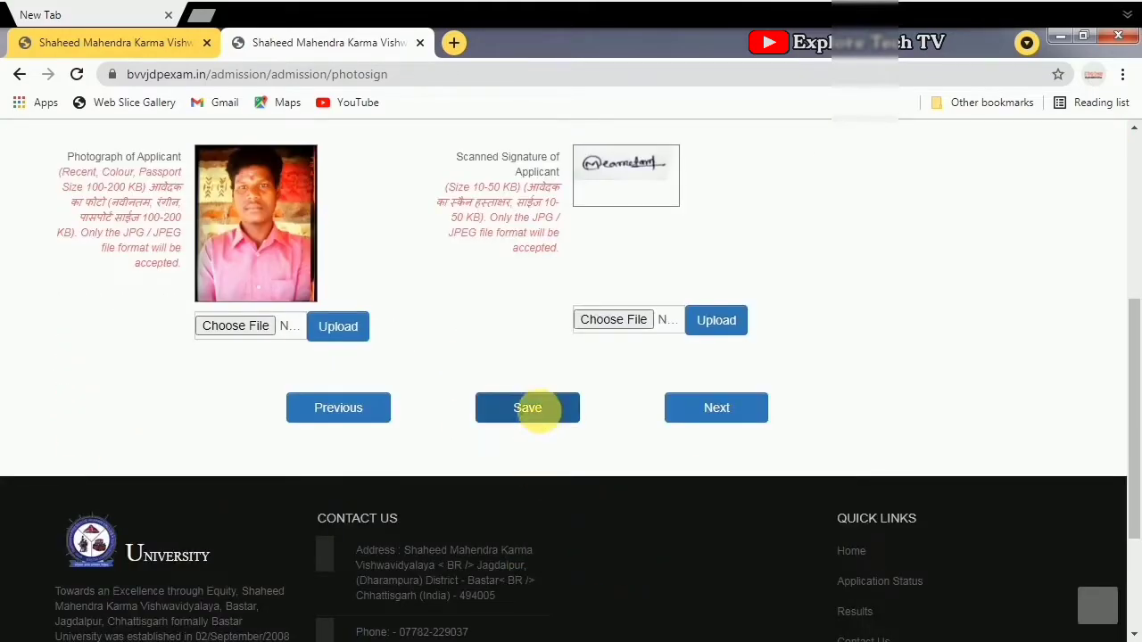
pyautogui.click(535, 408)
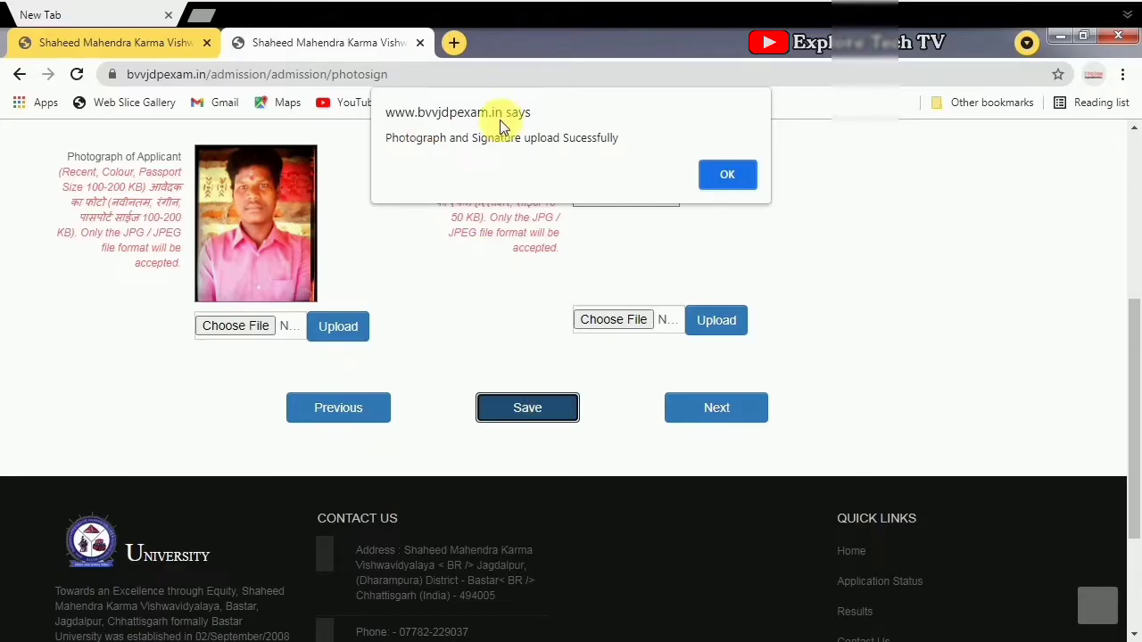
pyautogui.click(728, 175)
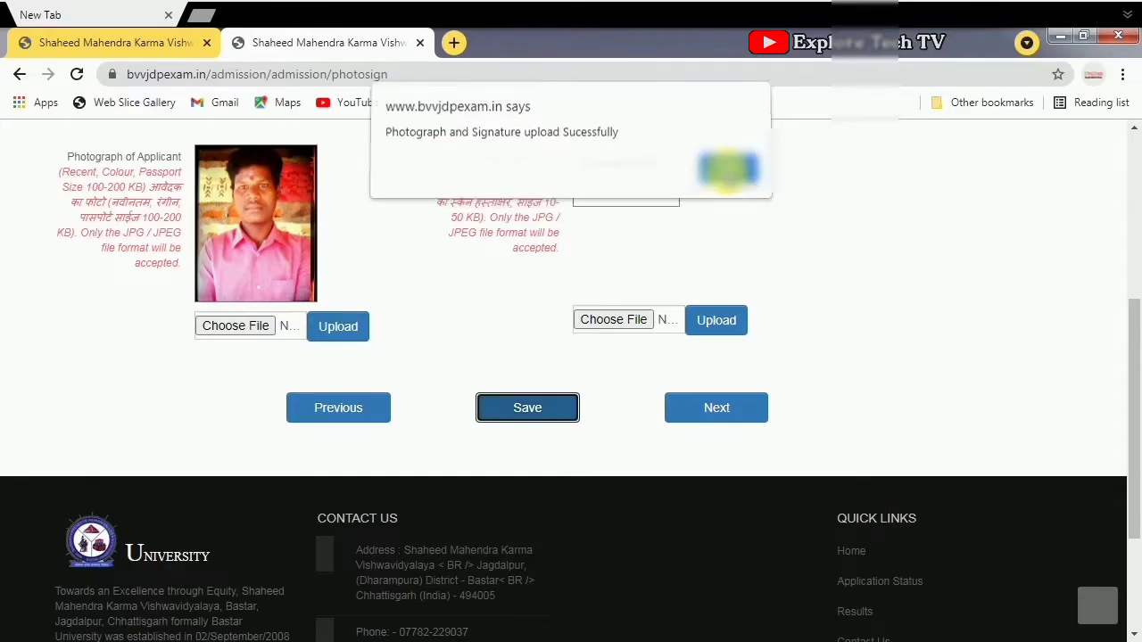
pyautogui.click(749, 415)
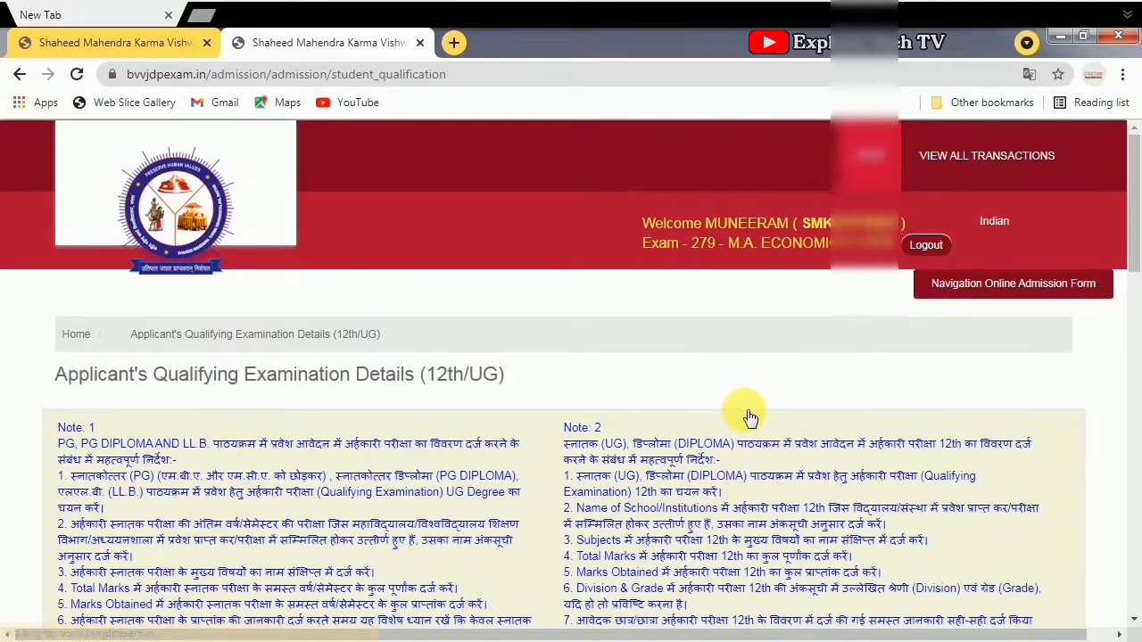
# - Set the qualification to UG Degree, B.A. stream, 3 Year course duration
pyautogui.scroll(-1, 274, 452)
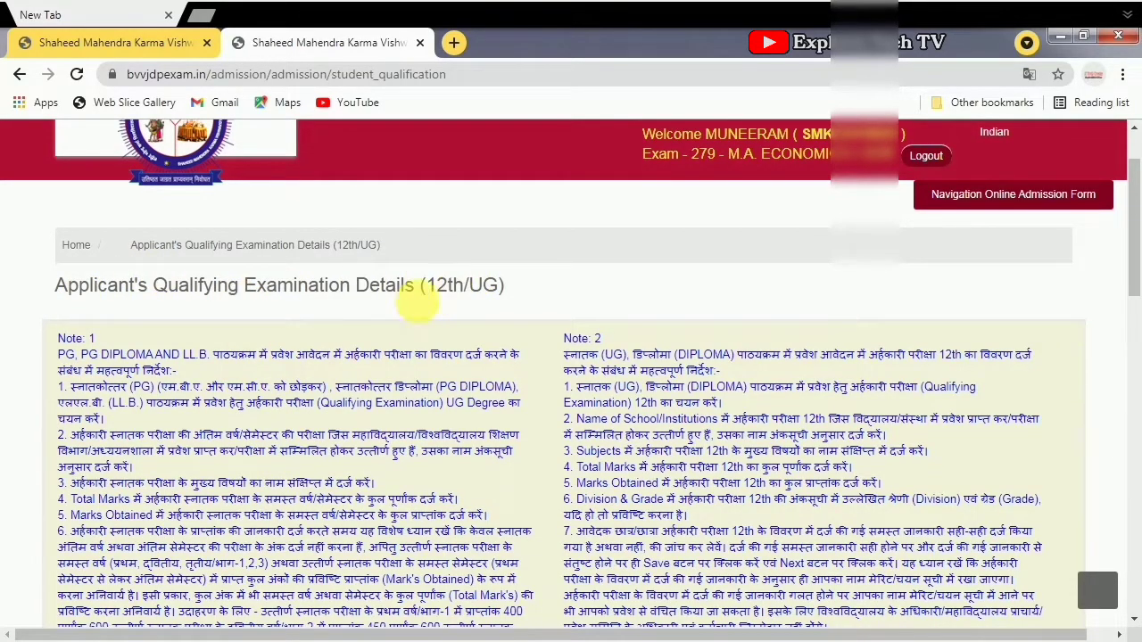
pyautogui.scroll(-1, 472, 294)
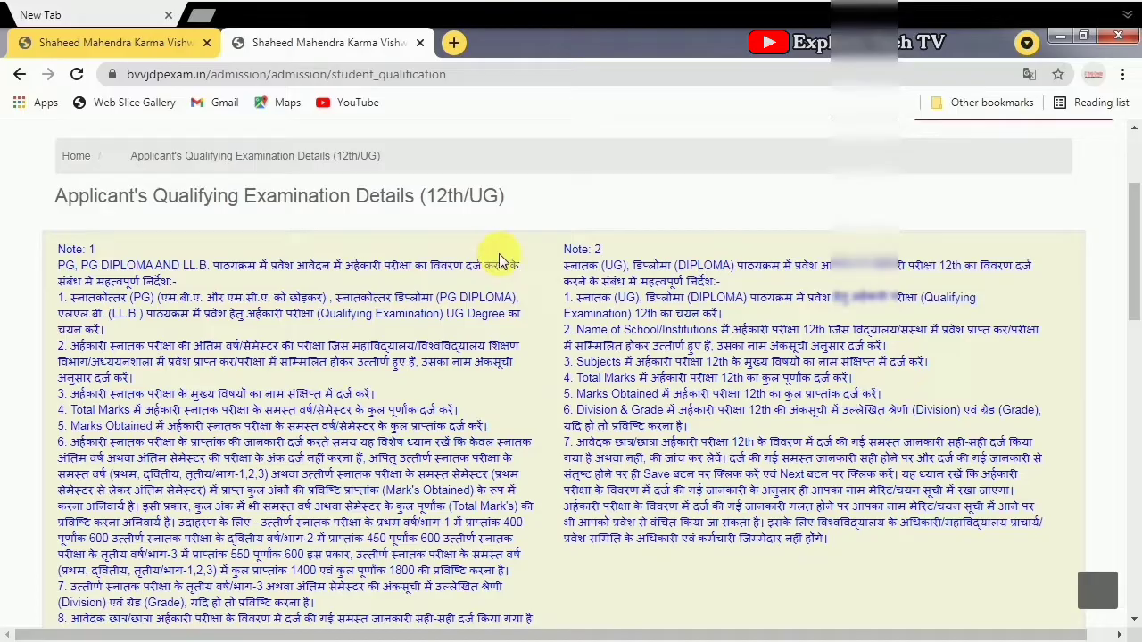
pyautogui.scroll(1, 481, 276)
pyautogui.scroll(-7, 461, 300)
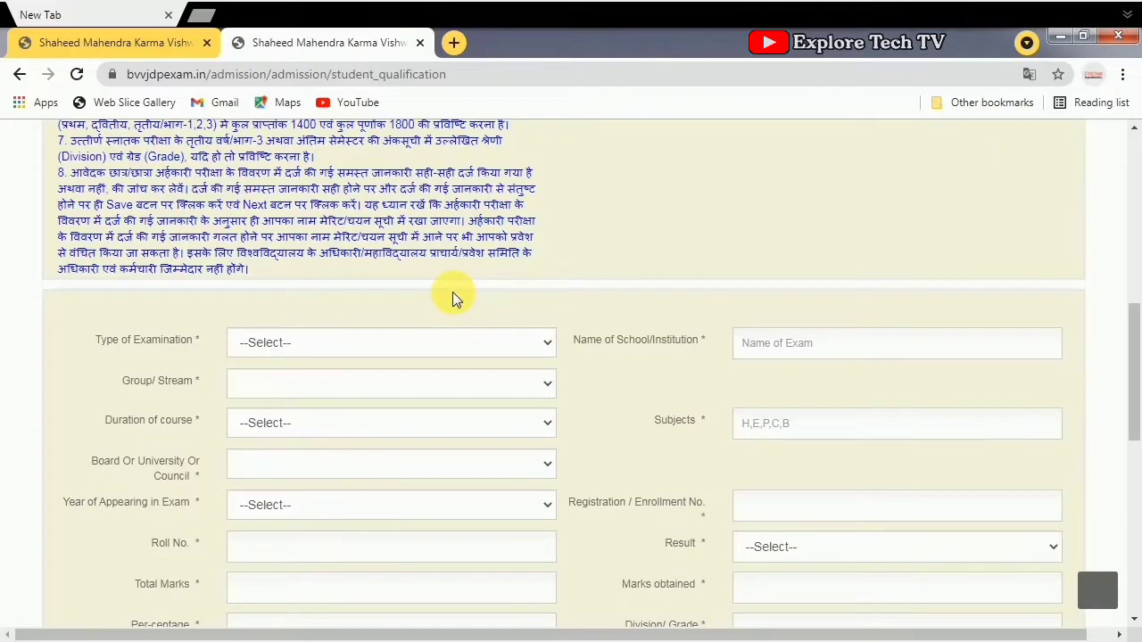
pyautogui.click(546, 348)
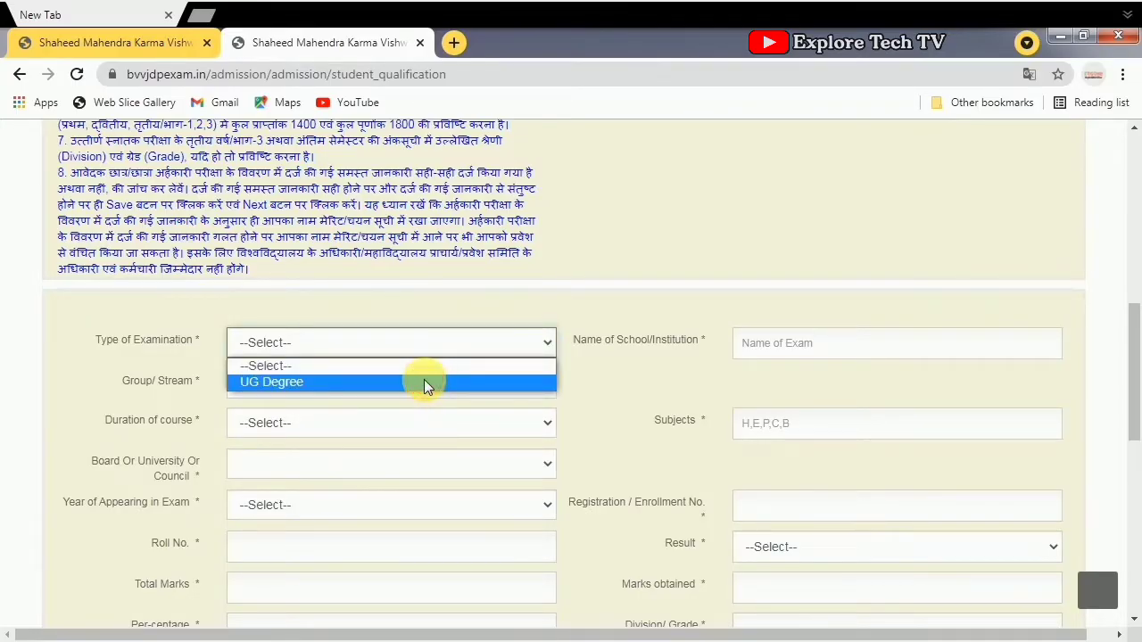
pyautogui.click(424, 382)
pyautogui.click(545, 383)
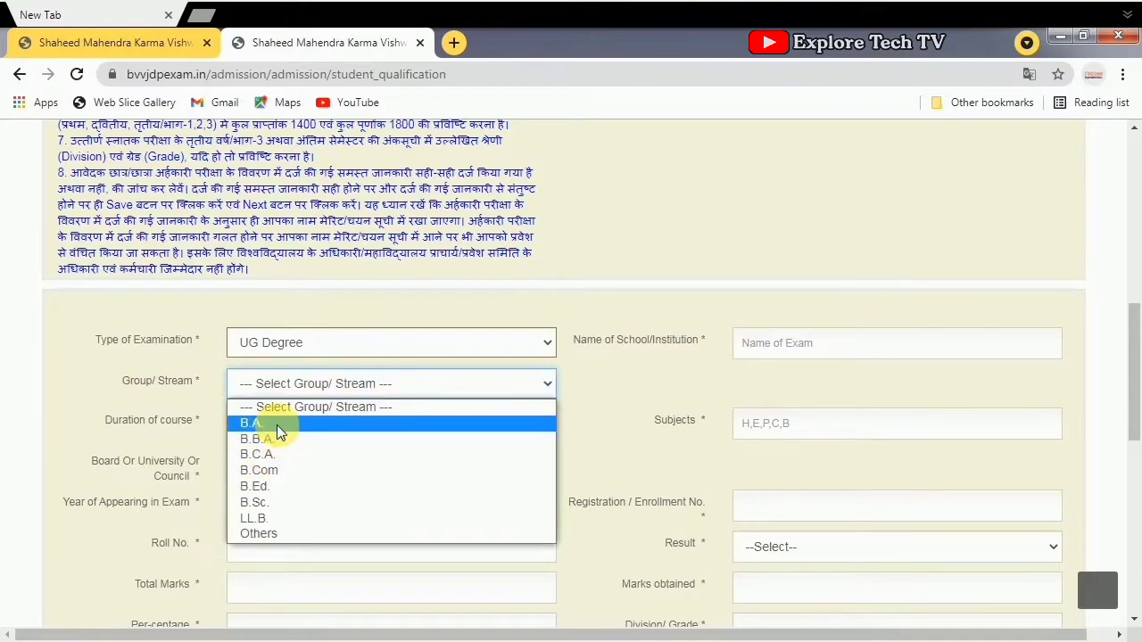
pyautogui.click(276, 424)
pyautogui.click(536, 423)
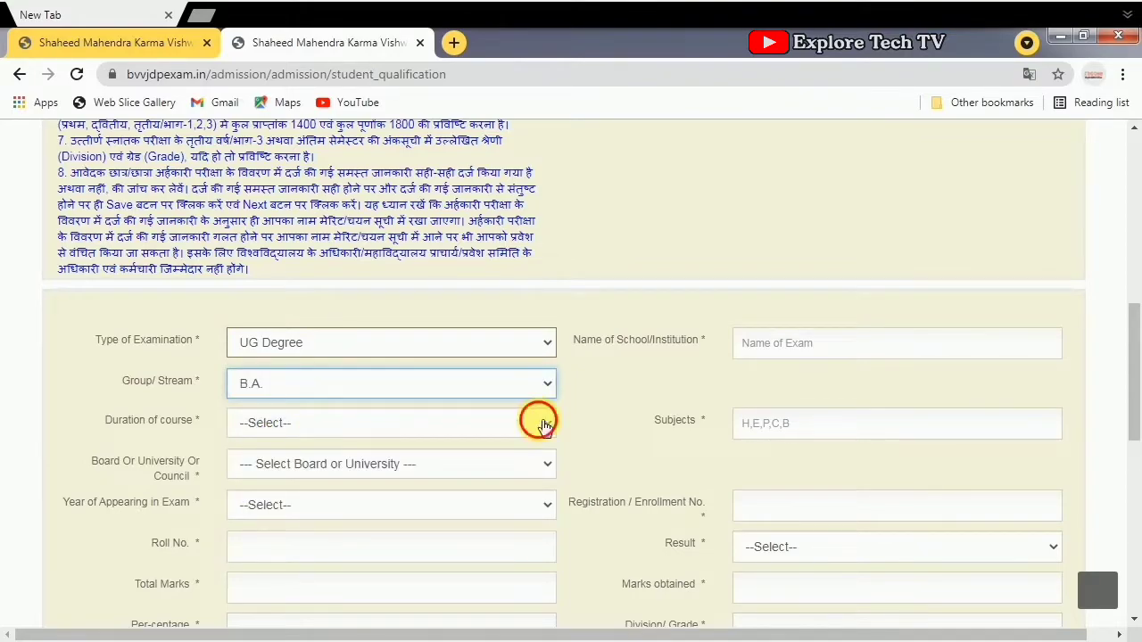
pyautogui.click(301, 496)
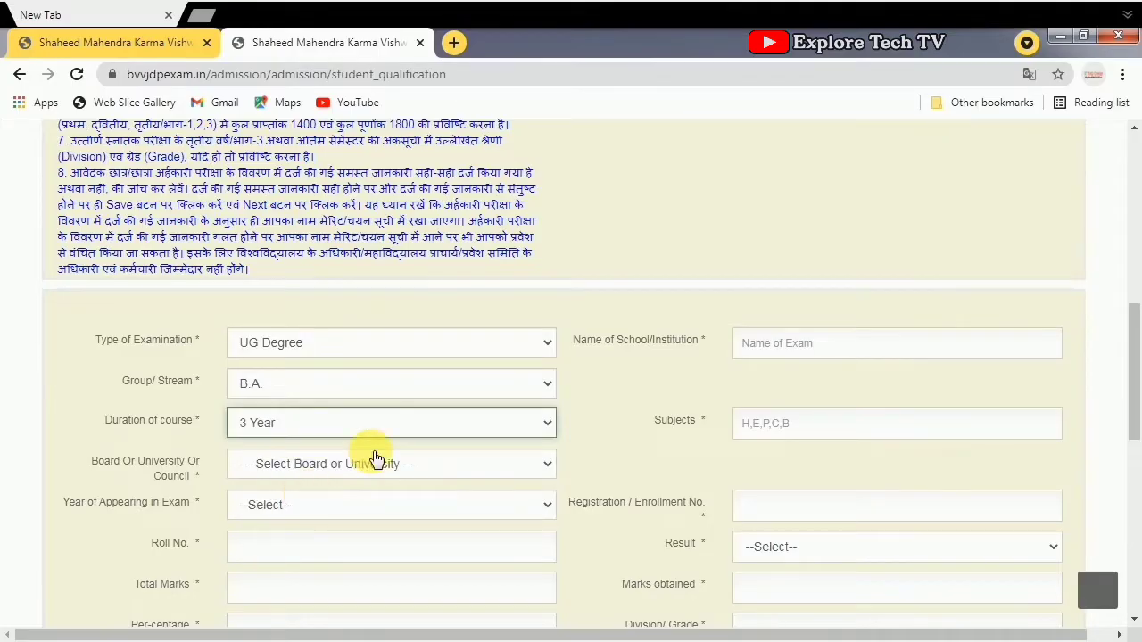
# - Choose BASTAR VISHWAVIDYALAYA, JAGDALPUR (C.G.) as board, 2021 as exam year, and enter the roll number
pyautogui.scroll(-1, 383, 459)
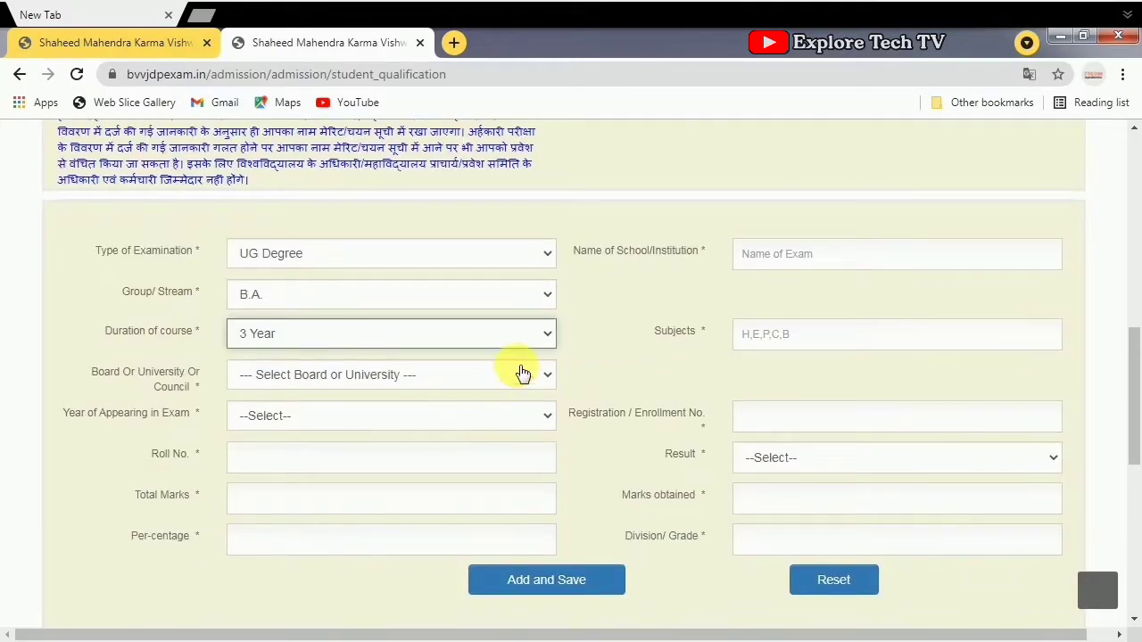
pyautogui.click(517, 375)
pyautogui.click(505, 402)
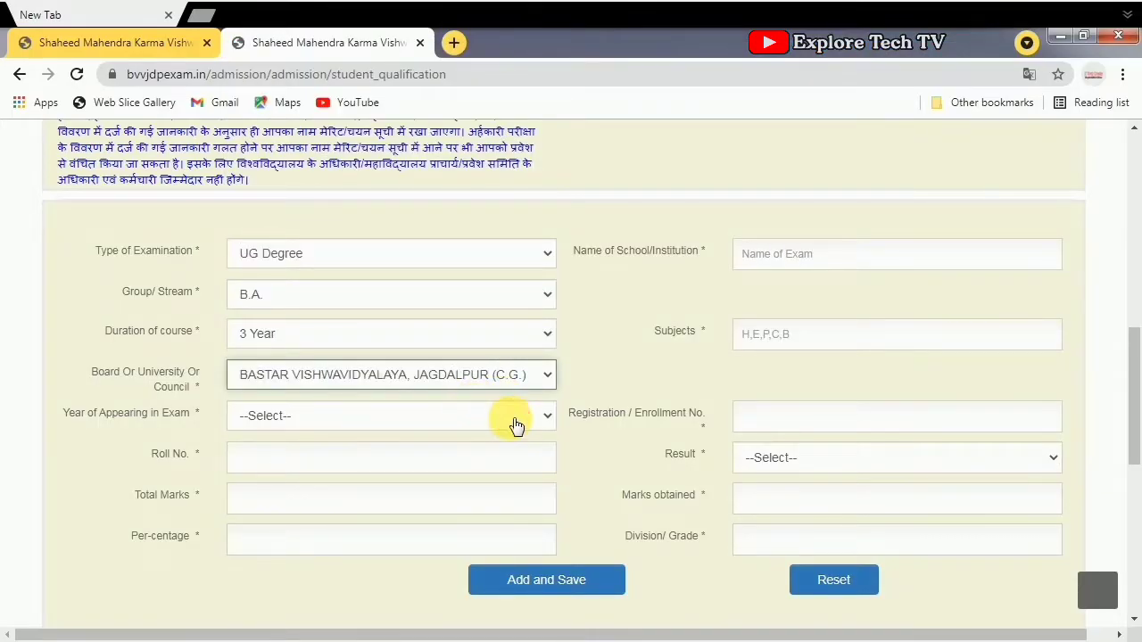
pyautogui.click(500, 416)
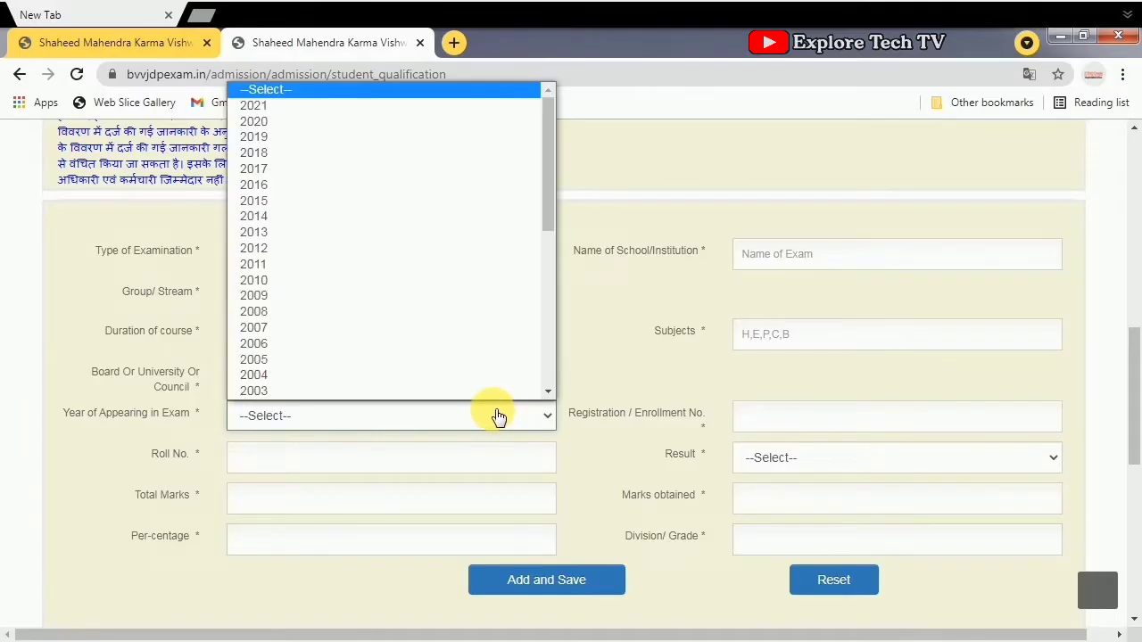
pyautogui.press('Down')
pyautogui.press('Return')
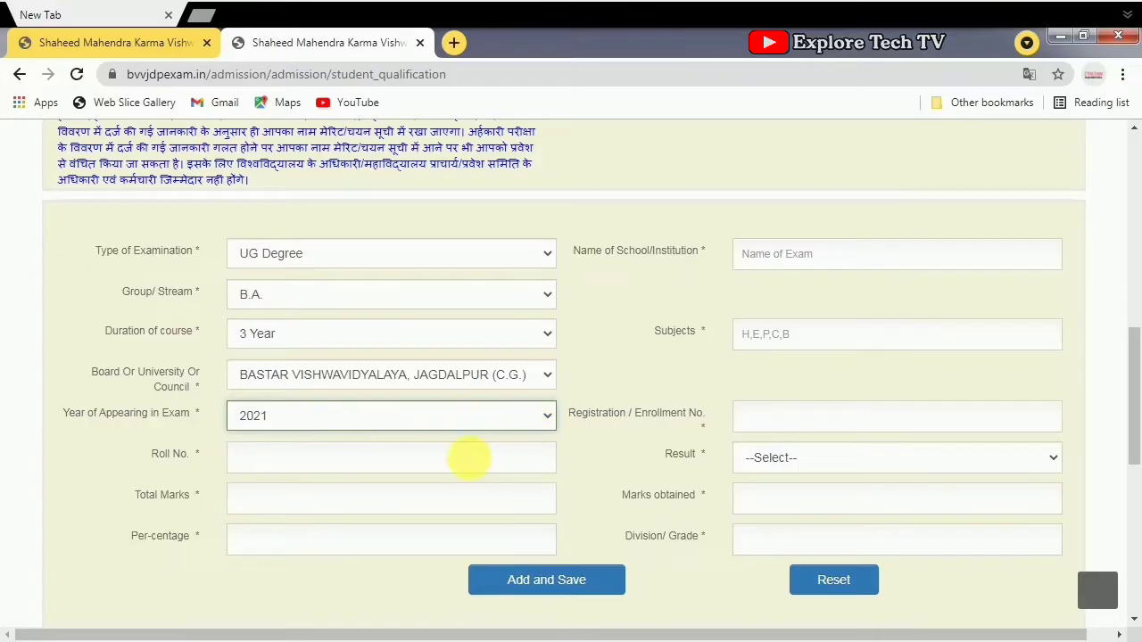
pyautogui.click(357, 462)
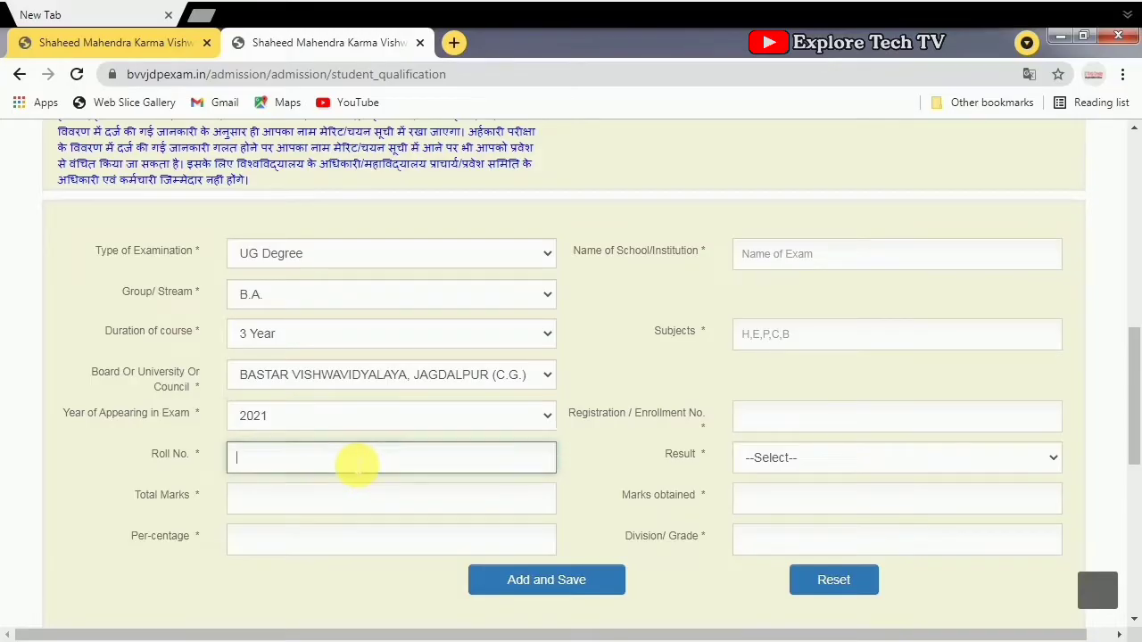
pyautogui.write('2104')
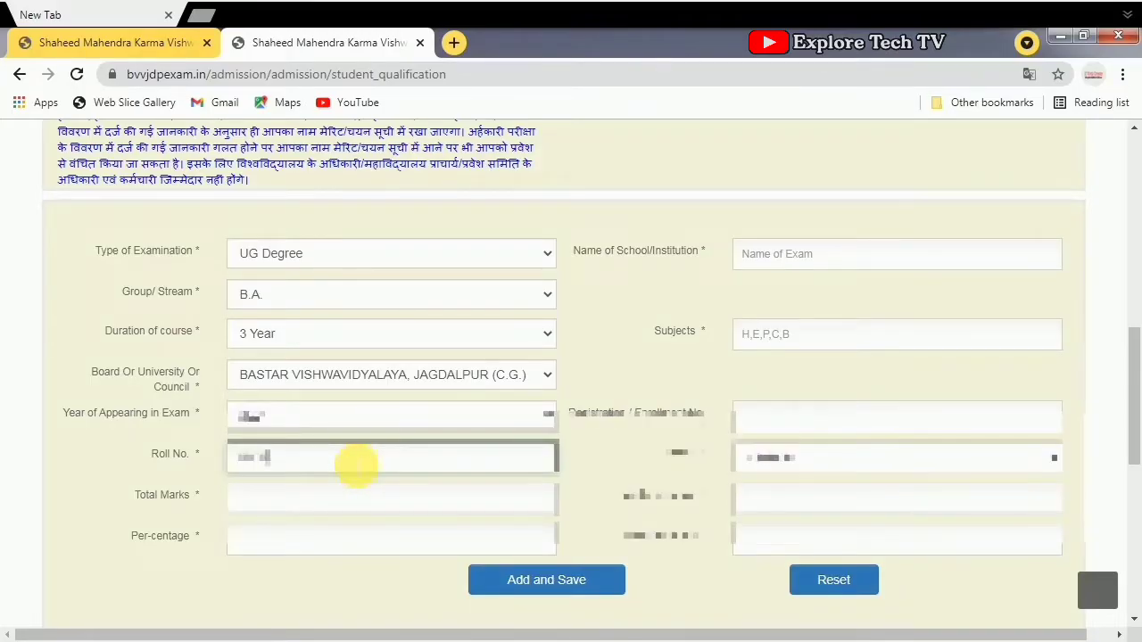
pyautogui.click(265, 504)
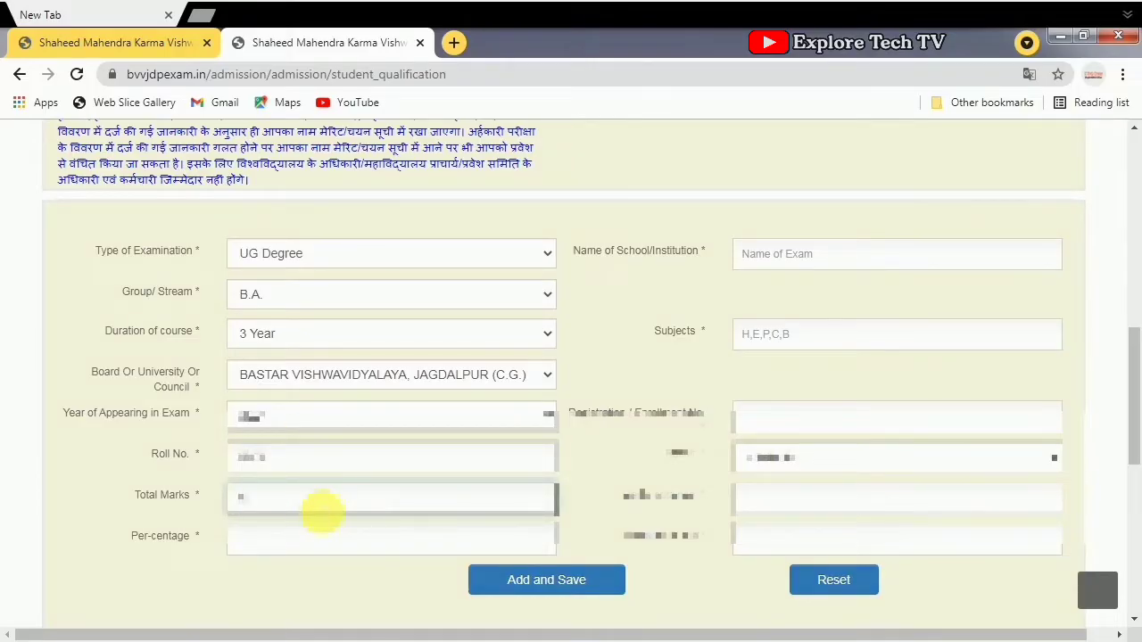
# - Enter institution GOVT.GUNDADHUR COLLEGE, KONDAGAON and subjects Hindi, English, Political Science, Economics, History
pyautogui.click(807, 259)
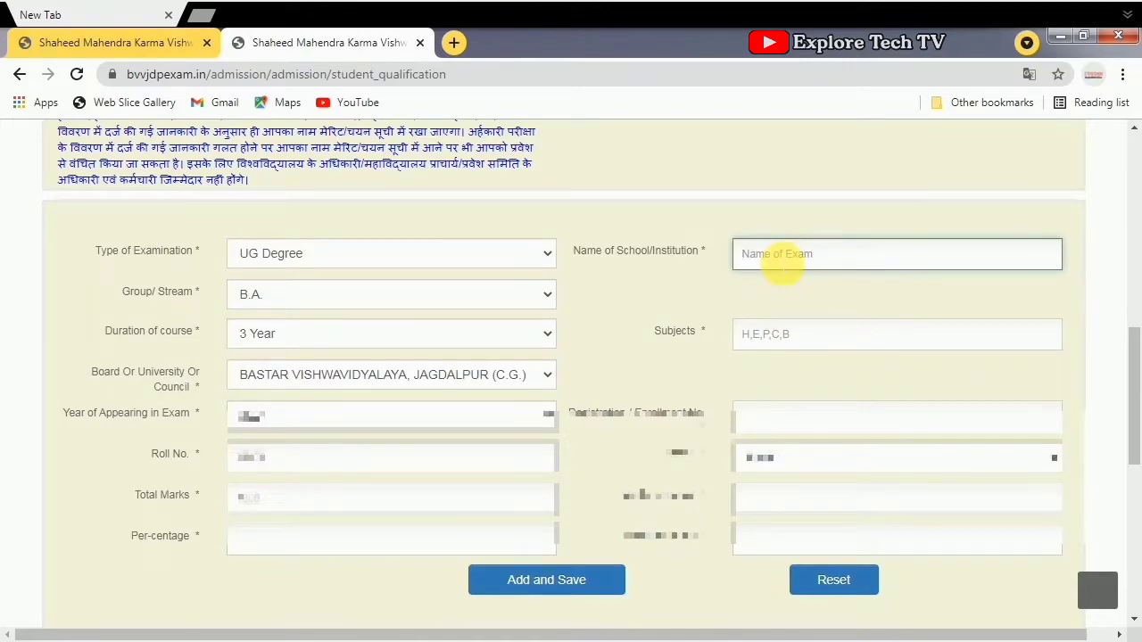
pyautogui.write('GOVT.GUNDADHUR COLLEGE, KONDAGA')
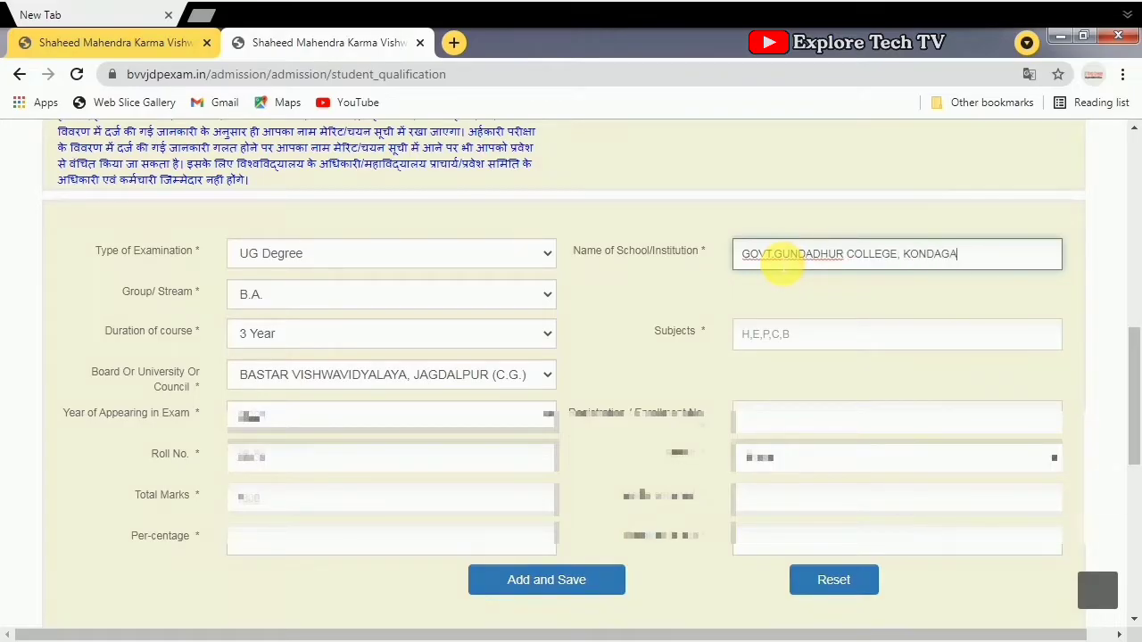
pyautogui.write('ON')
pyautogui.click(747, 332)
pyautogui.write('HINDI, ENGLISH, POLITICAL SCIENCE,ECONOMICS, HISTORY,')
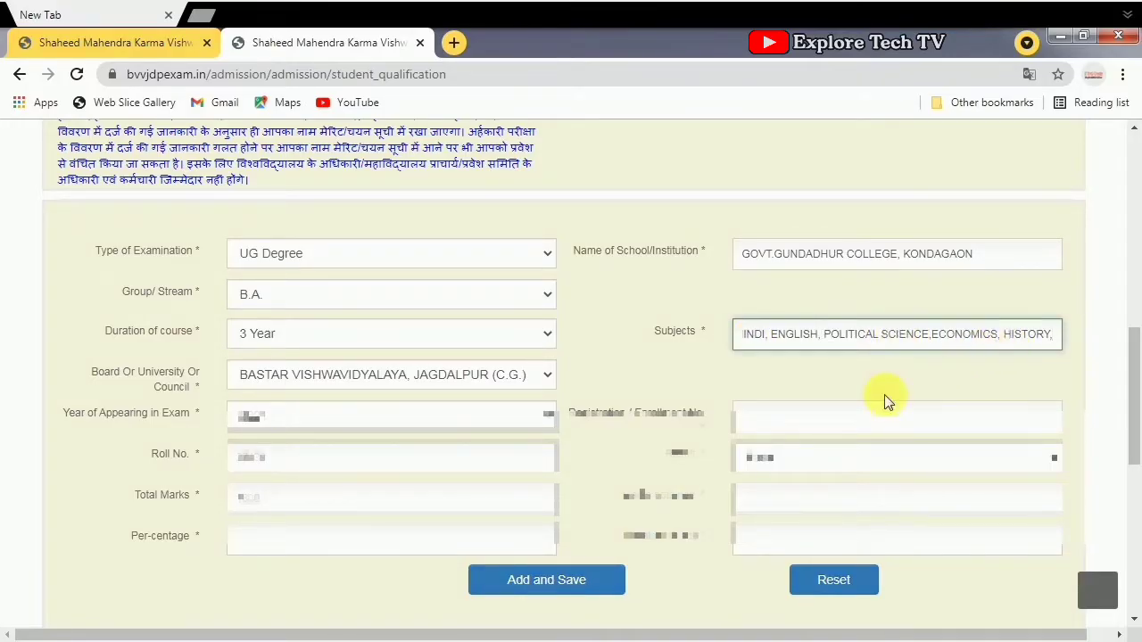
# - Enter the registration number, marks obtained and division, then save the UG degree record
pyautogui.click(768, 425)
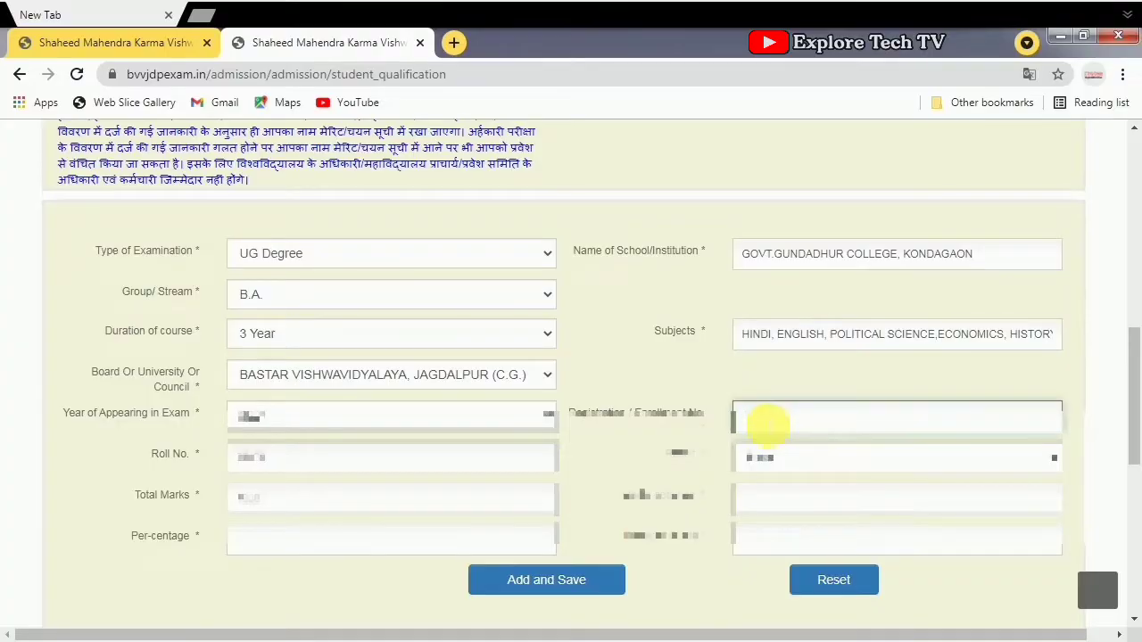
pyautogui.write('1234567890')
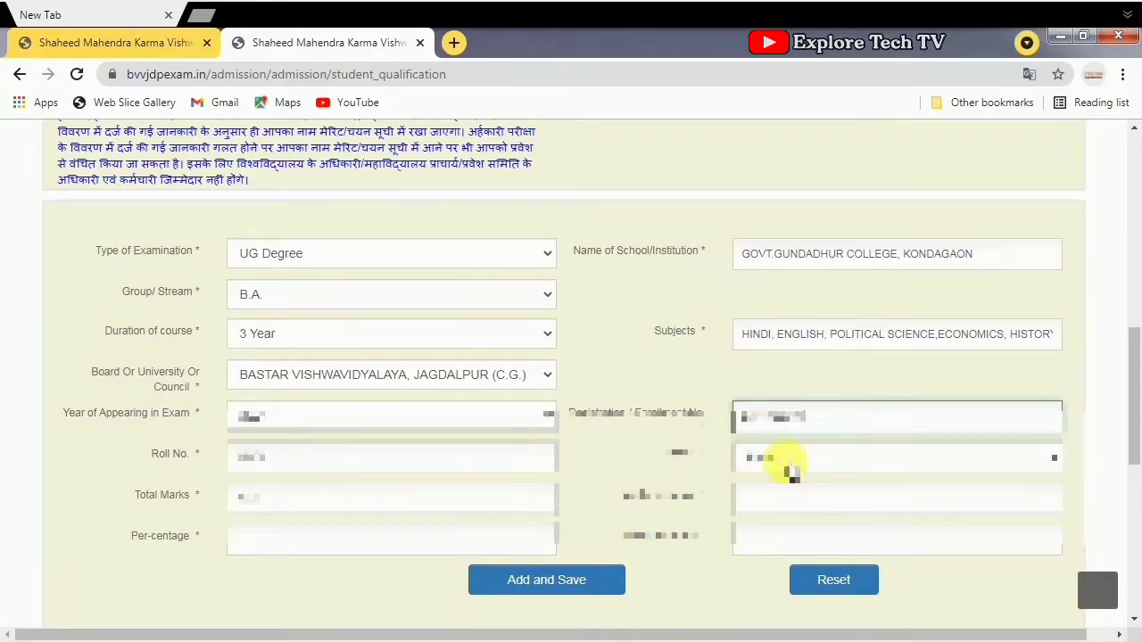
pyautogui.click(779, 504)
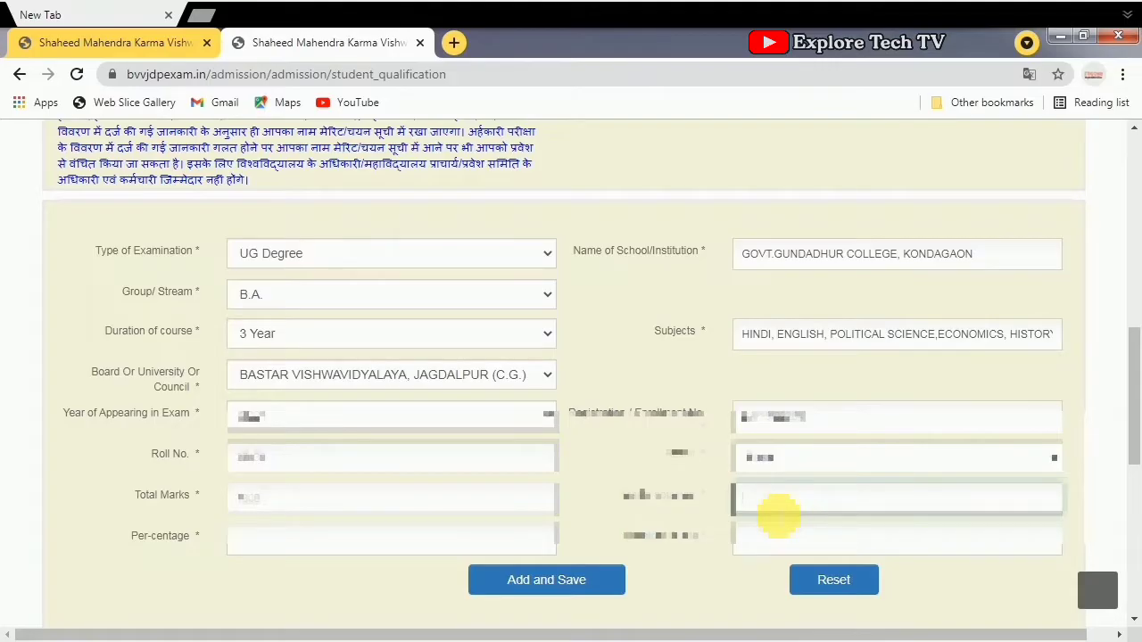
pyautogui.write('12')
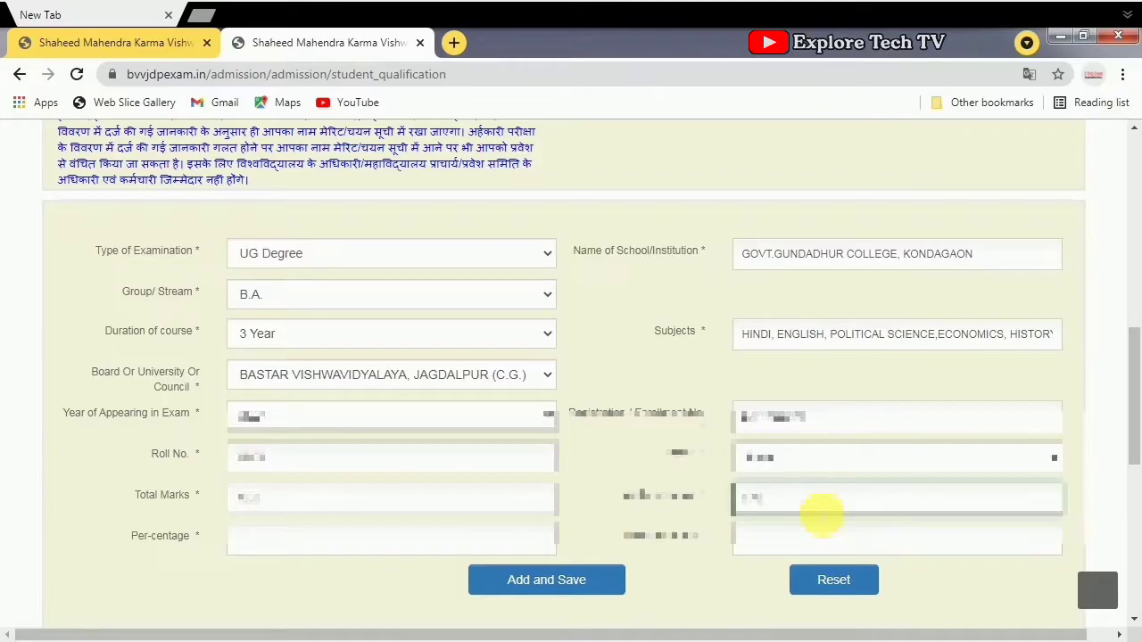
pyautogui.scroll(-1, 821, 516)
pyautogui.click(794, 459)
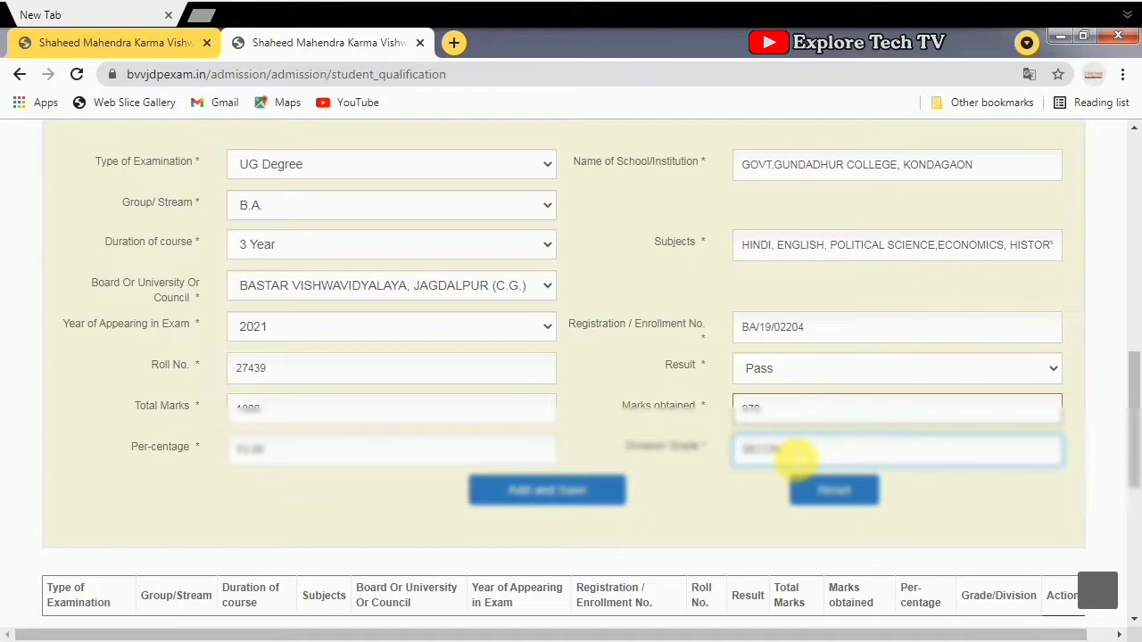
pyautogui.click(600, 506)
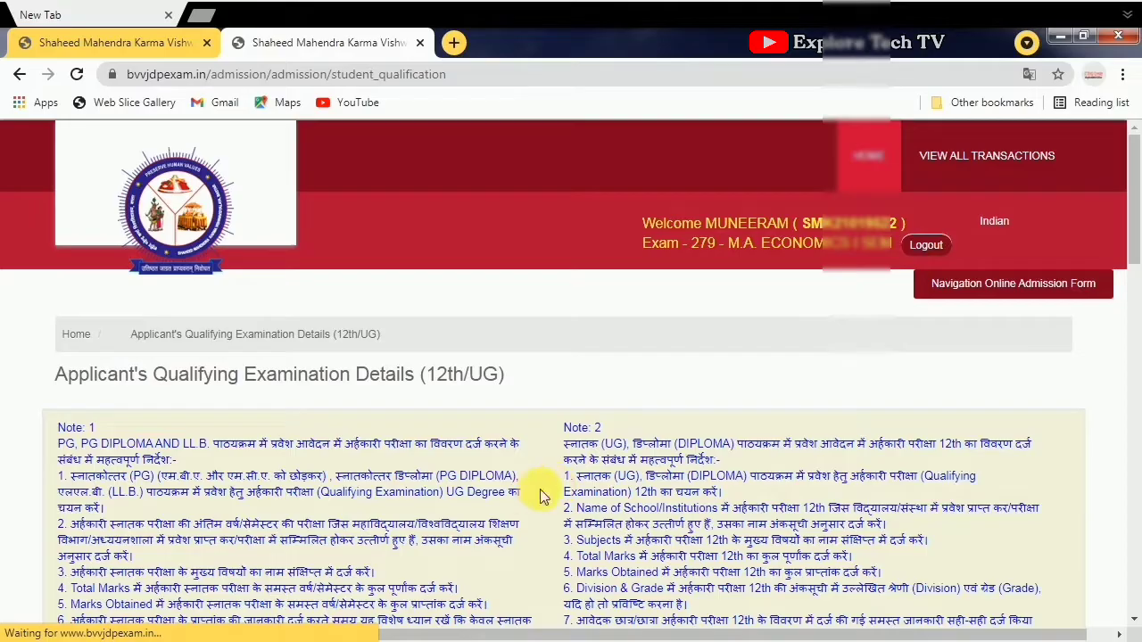
# - Scroll past the saved UG degree table and continue to Previous Examination Details
pyautogui.scroll(-10, 554, 464)
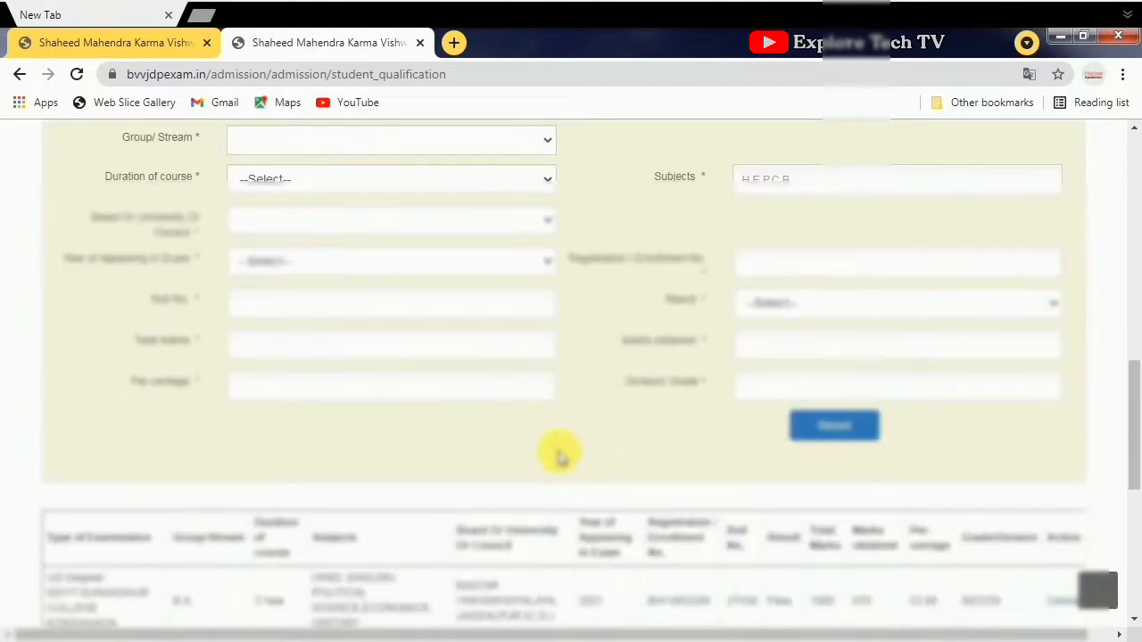
pyautogui.scroll(-2, 558, 455)
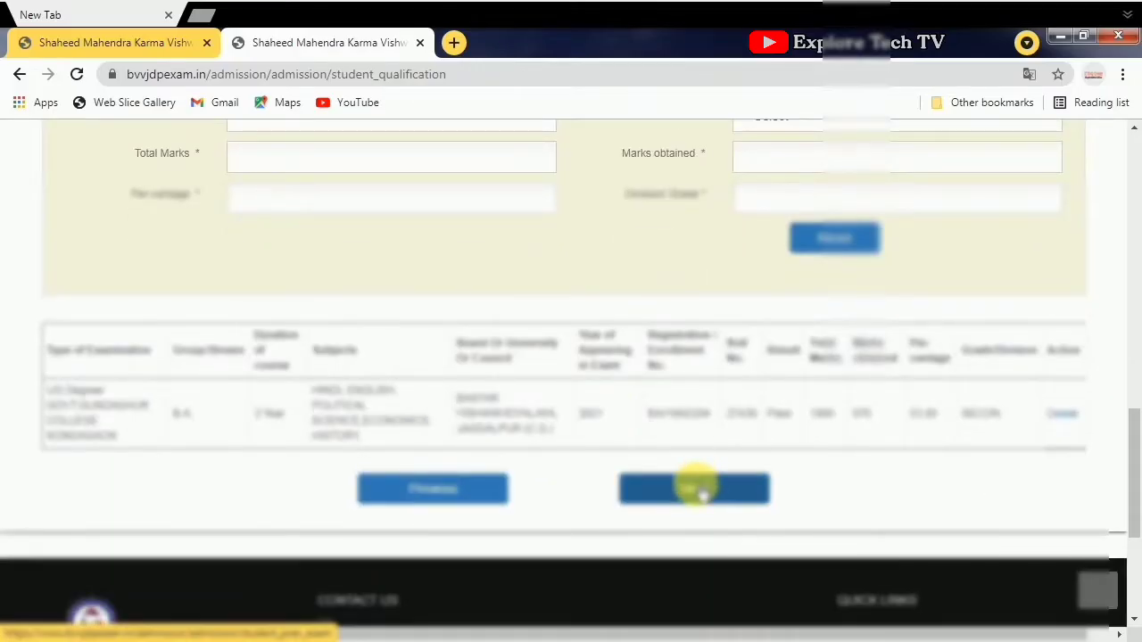
pyautogui.click(703, 491)
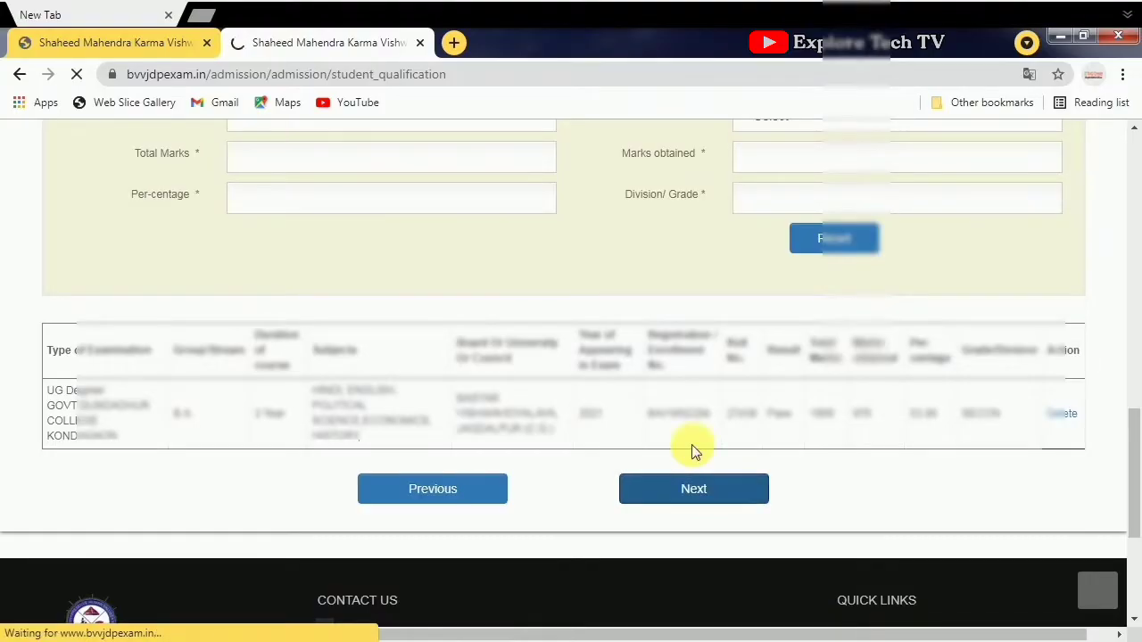
pyautogui.scroll(-4, 678, 554)
pyautogui.scroll(4, 615, 500)
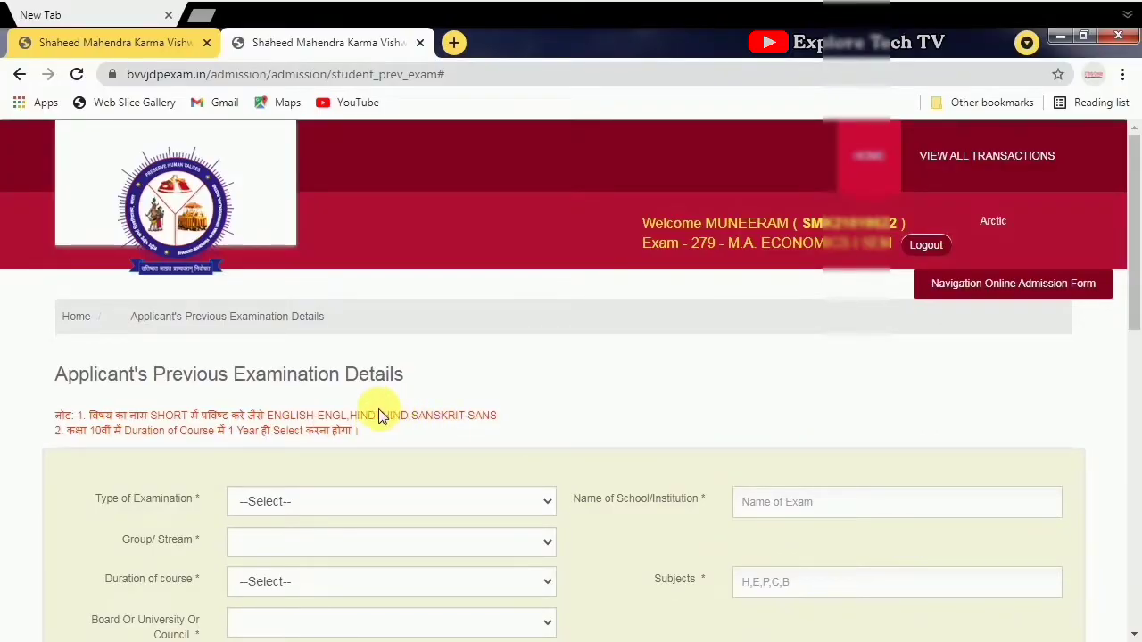
# - Set the examination type to 10th with a 1 Year course duration
pyautogui.scroll(-1, 375, 410)
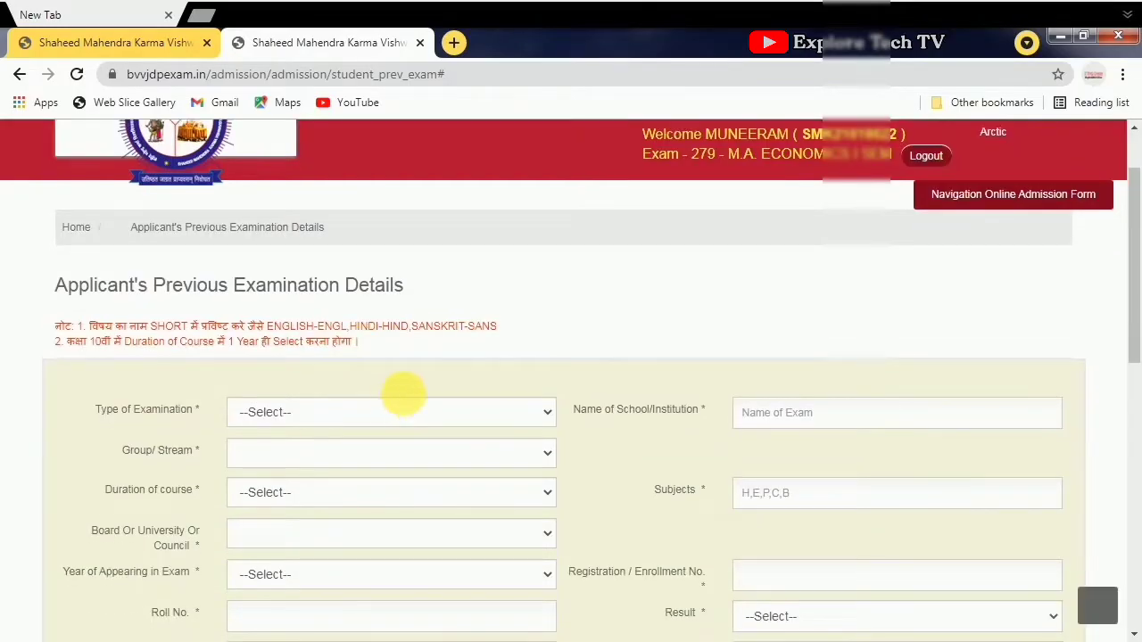
pyautogui.click(442, 414)
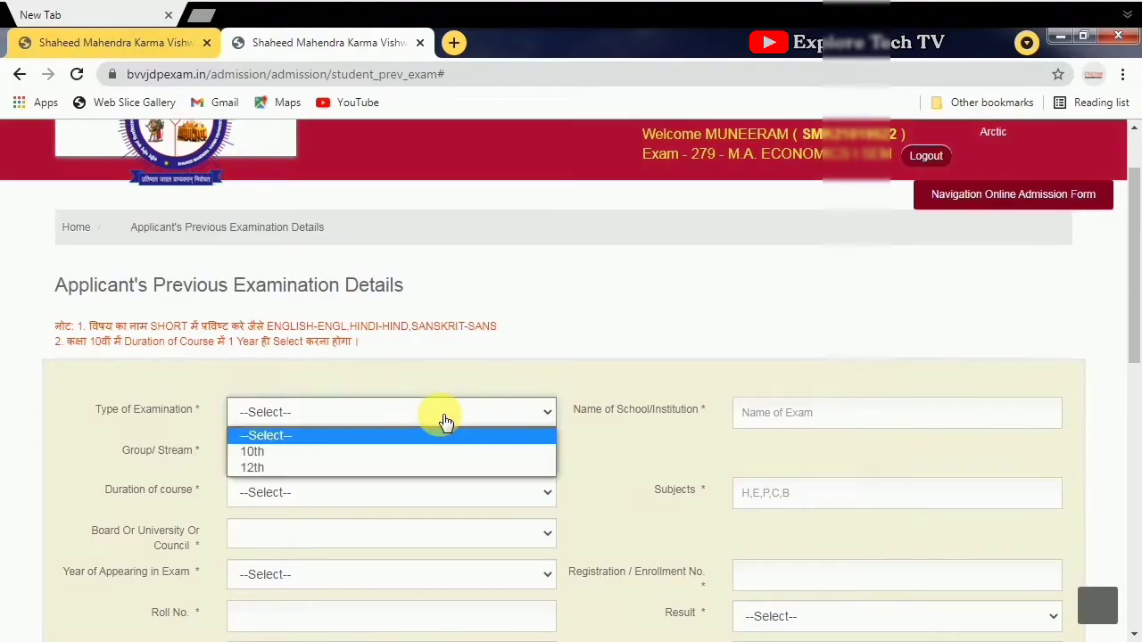
pyautogui.click(314, 453)
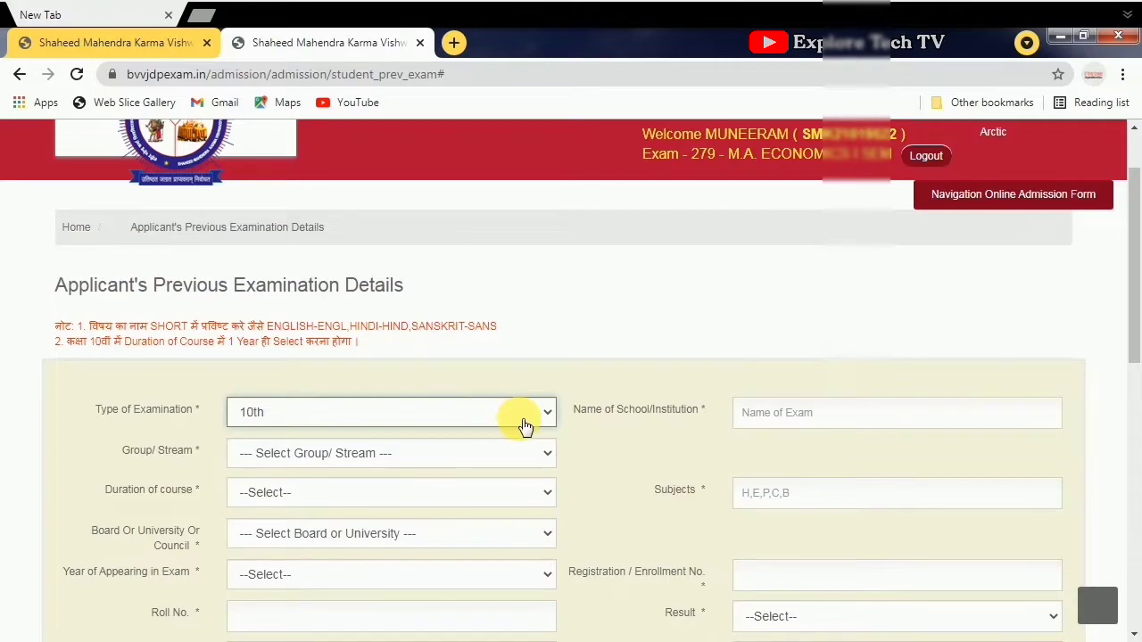
pyautogui.scroll(-2, 525, 426)
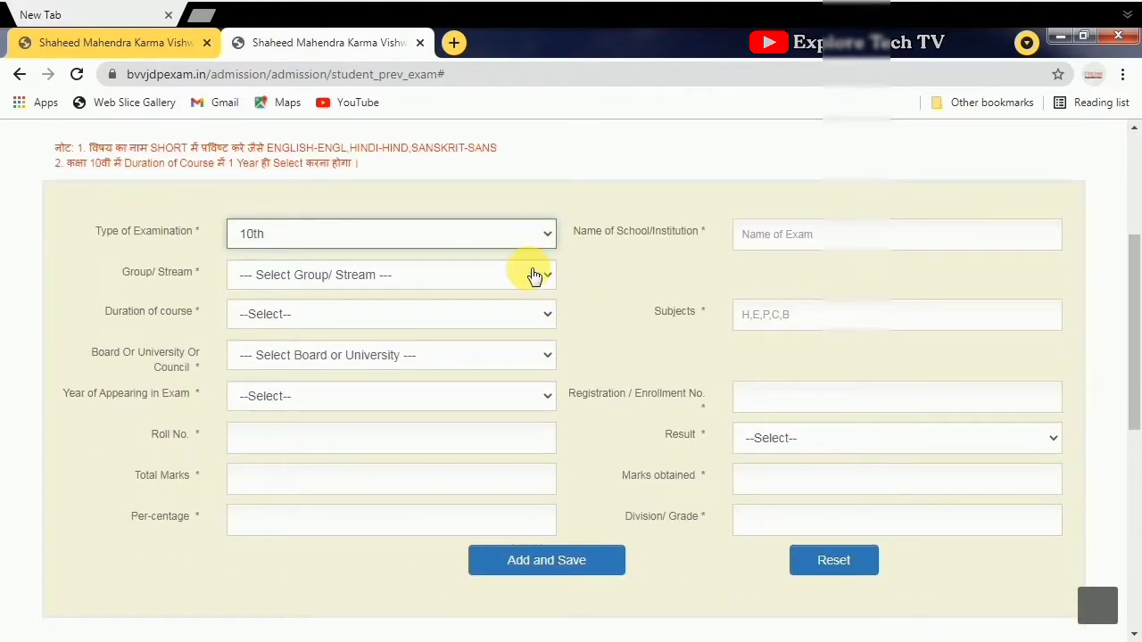
pyautogui.click(534, 275)
pyautogui.click(406, 335)
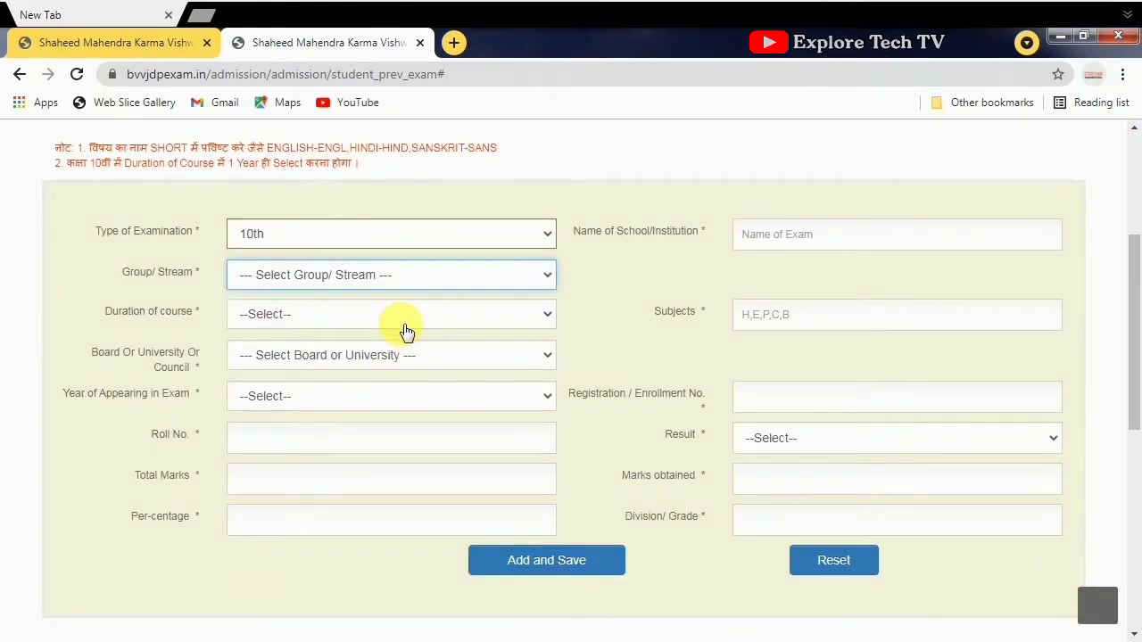
pyautogui.click(403, 323)
pyautogui.click(337, 357)
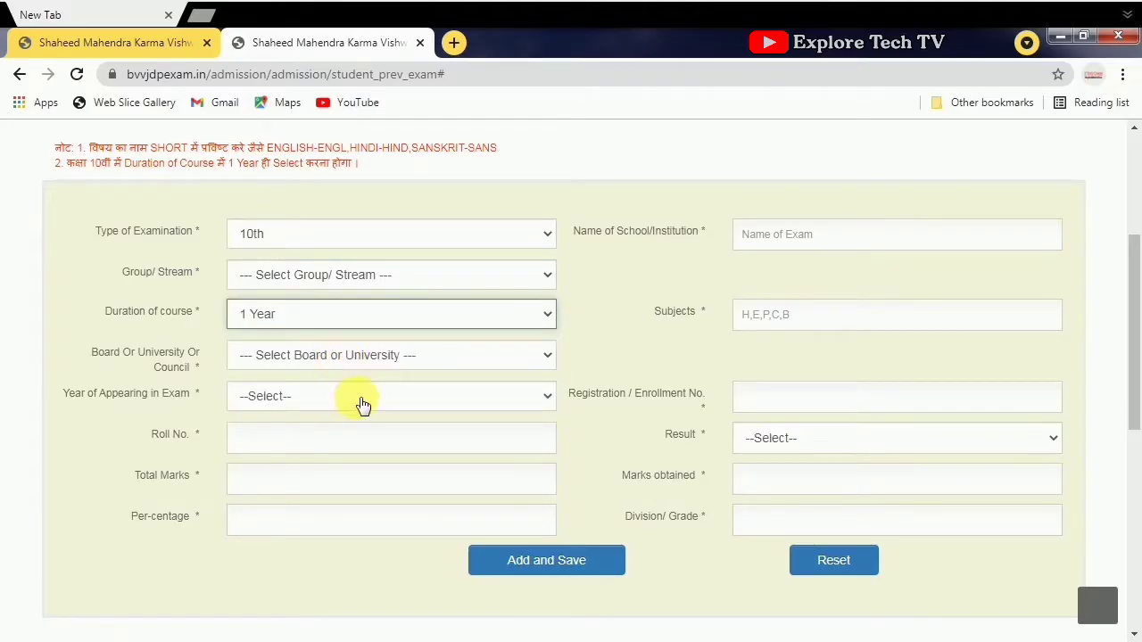
# - Choose Chhatisgarh Board of Secondary Education, Raipur as board and 2016 as exam year
pyautogui.click(446, 370)
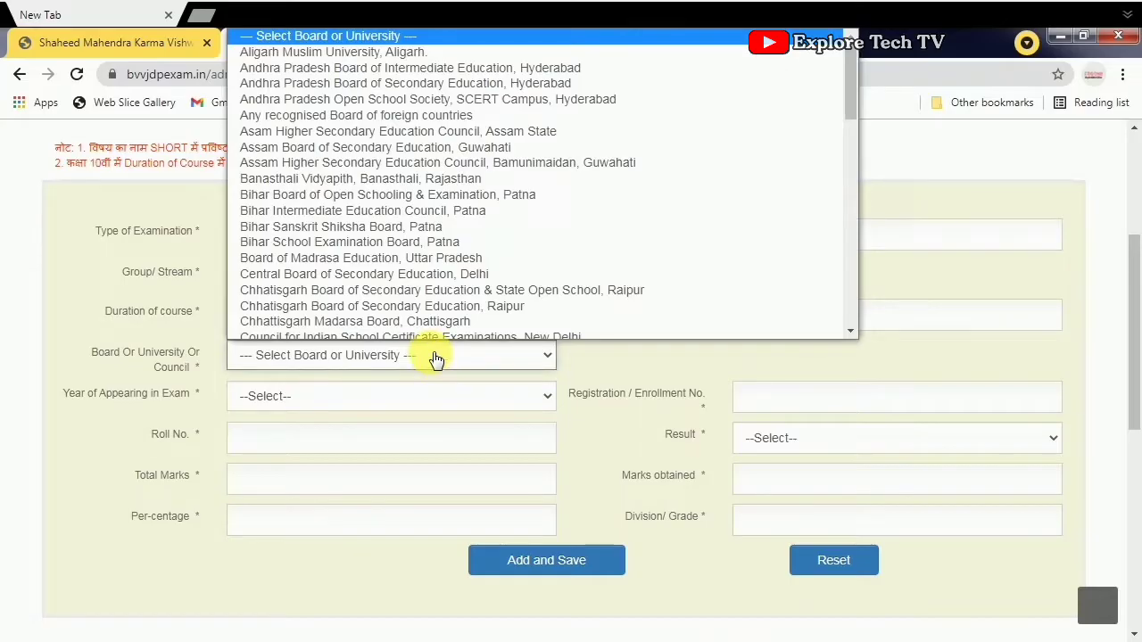
pyautogui.click(452, 303)
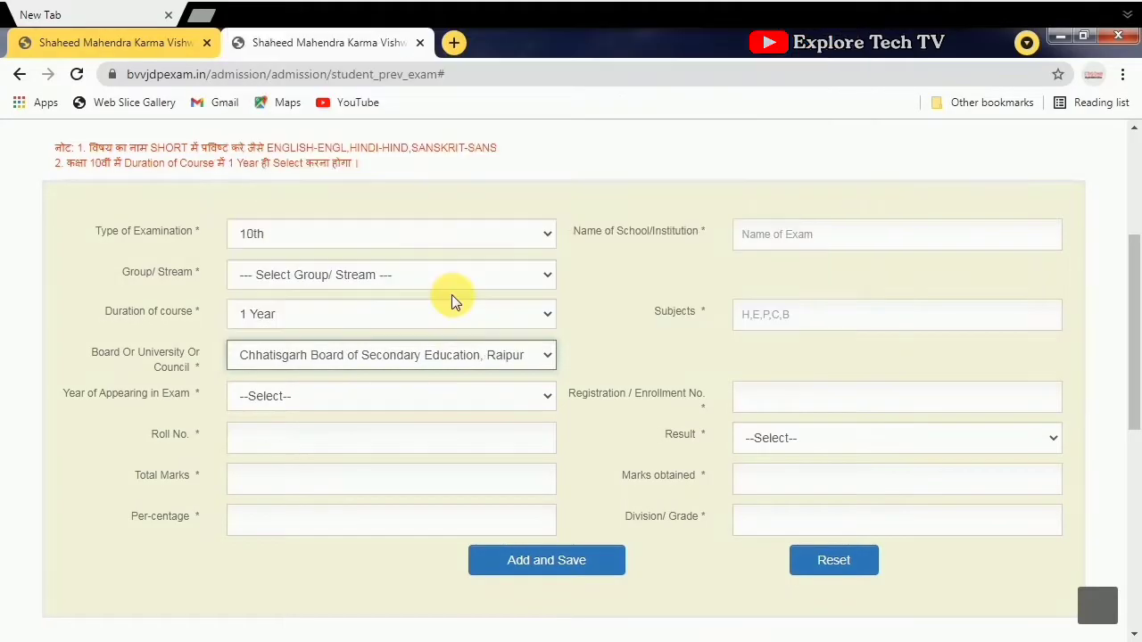
pyautogui.click(328, 398)
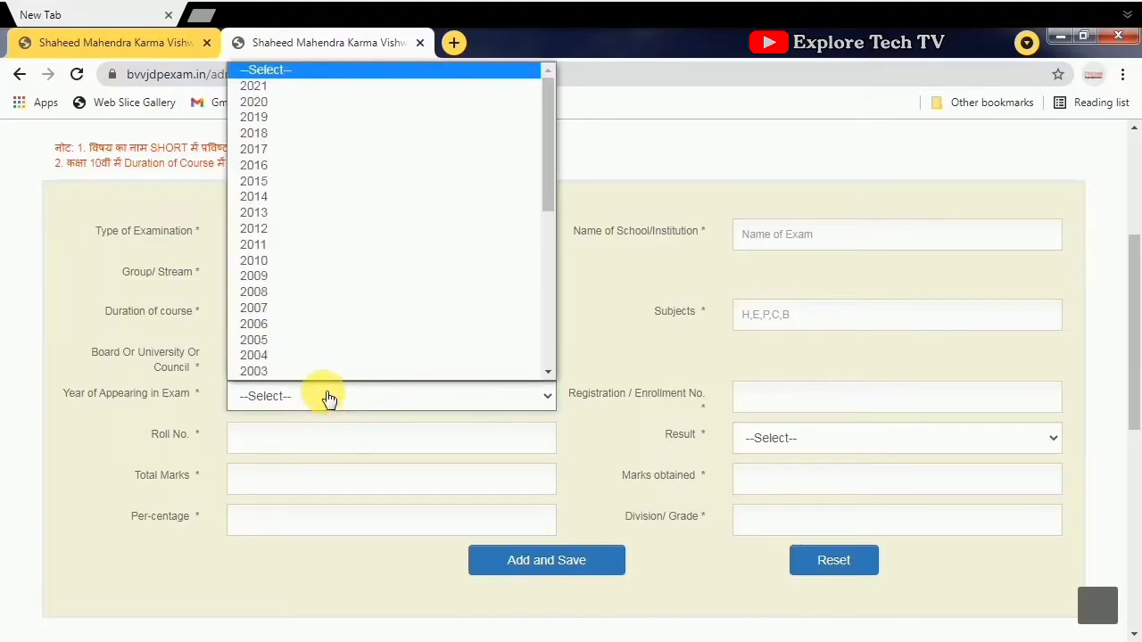
pyautogui.click(276, 167)
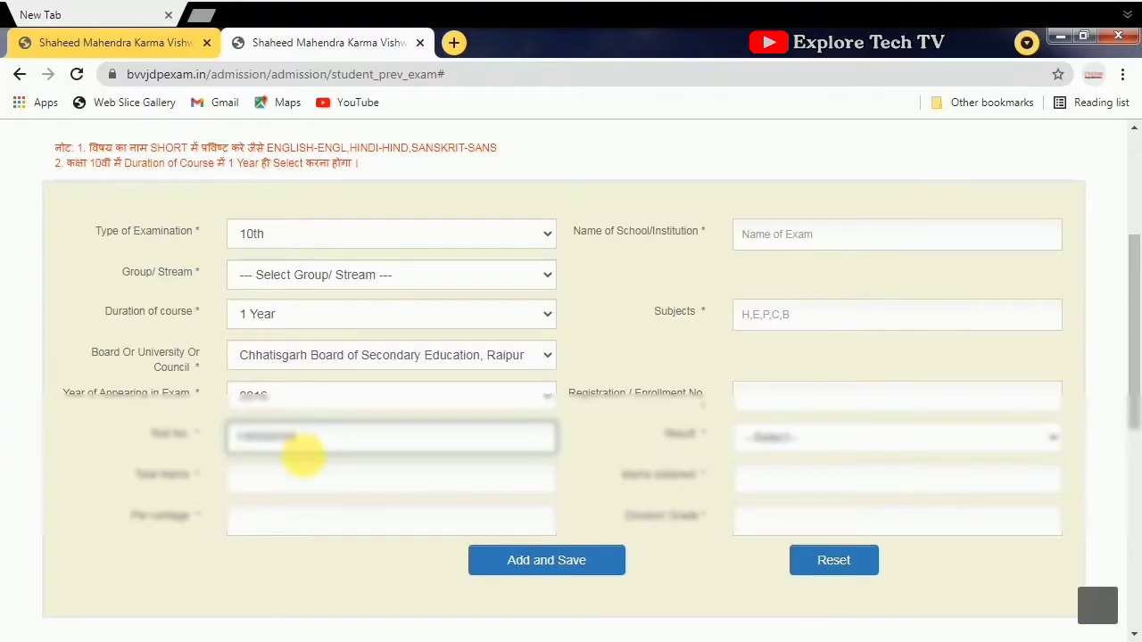
pyautogui.click(808, 241)
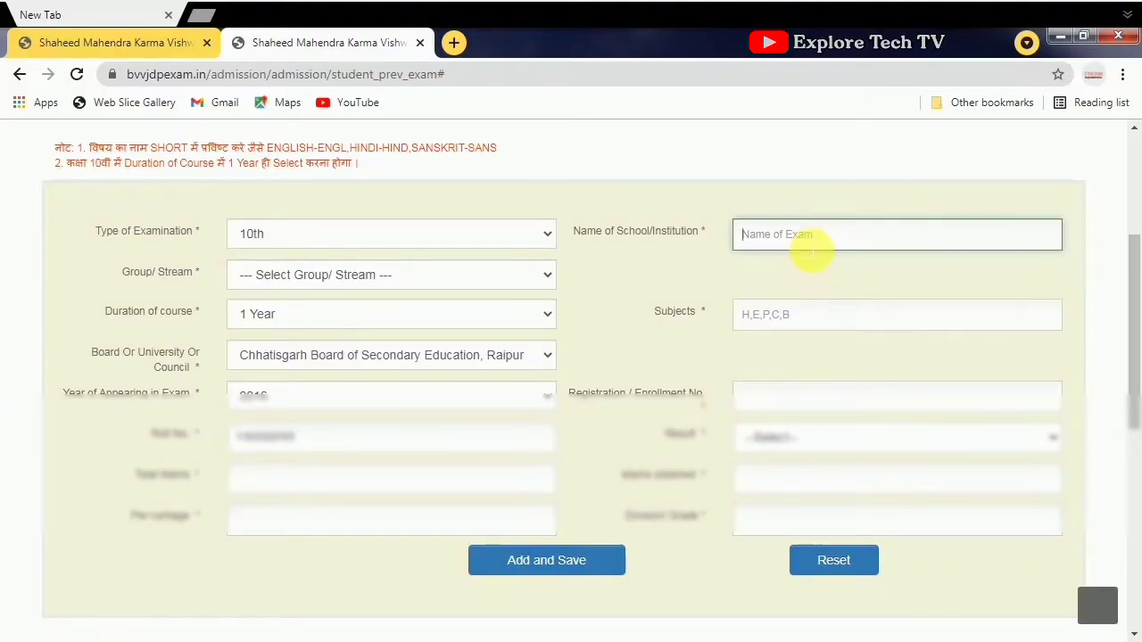
# - Enter the school 'Chhatisgarh Higher Secondary School Raipur Chhattisgarh', six subjects and the registration number
pyautogui.write('CG')
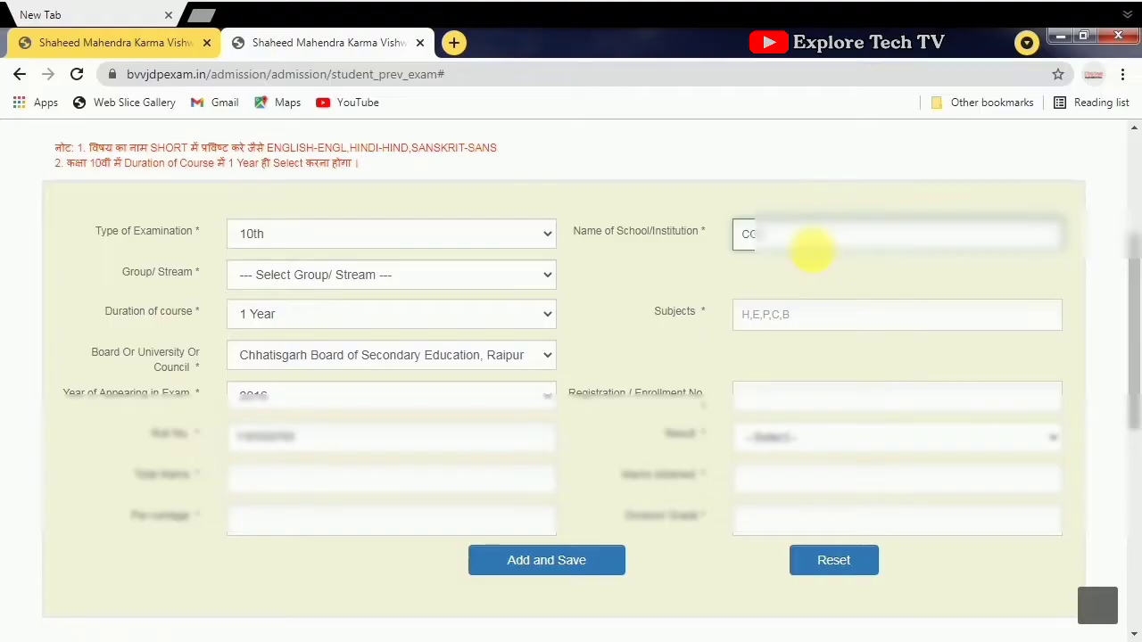
pyautogui.write('hhatisgarh Higher Secondary School')
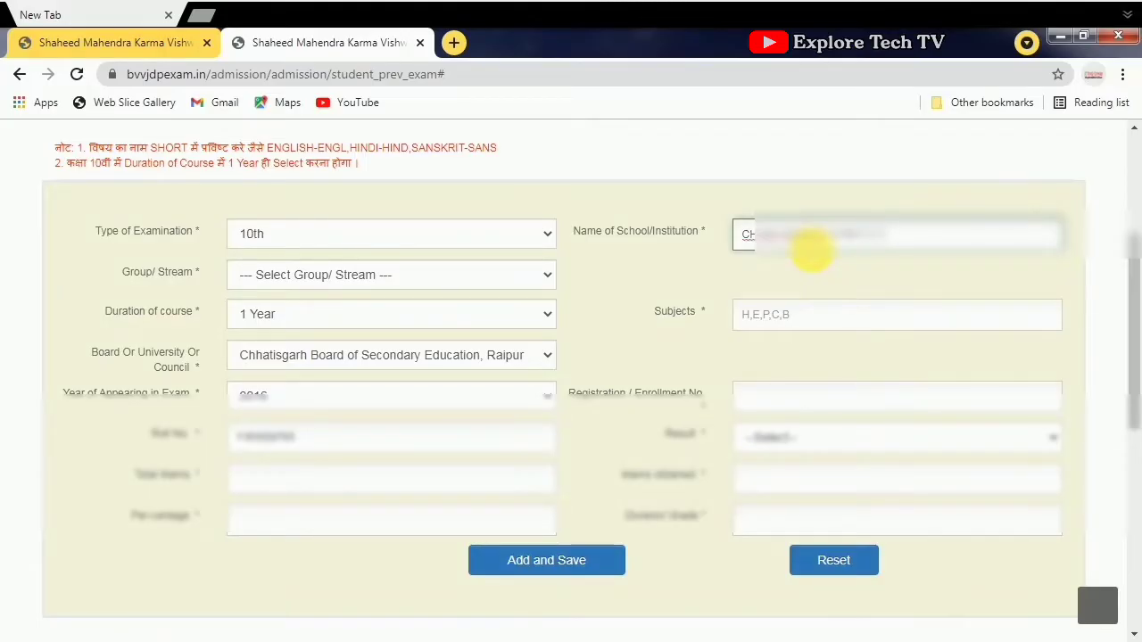
pyautogui.write(' Raipur Chhattisgarh')
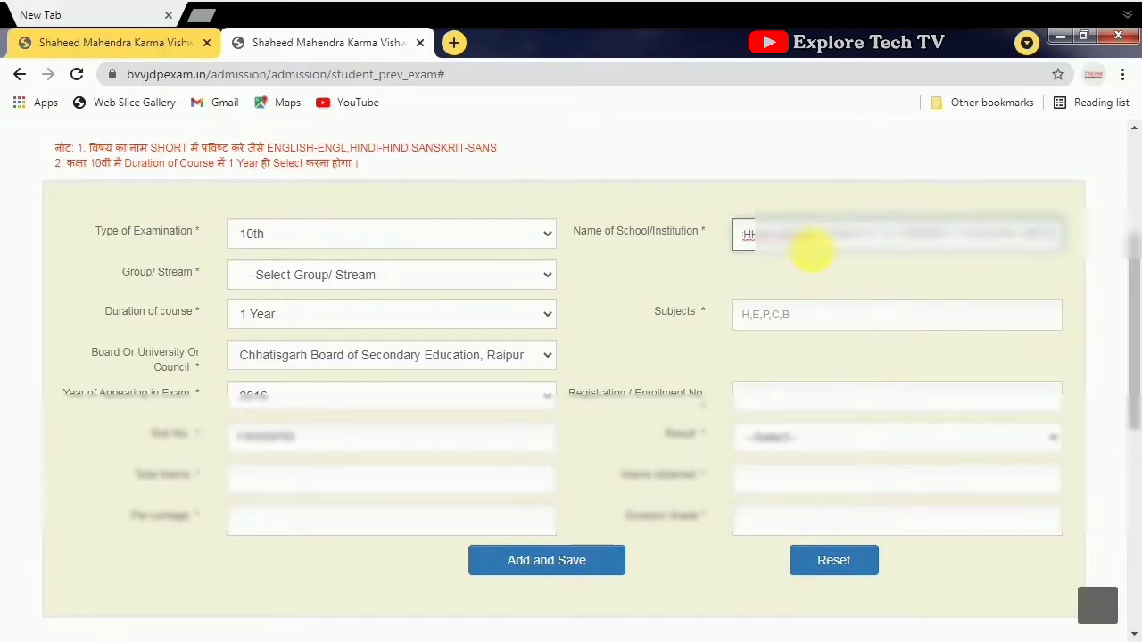
pyautogui.click(812, 323)
pyautogui.write('HIND, ENGL')
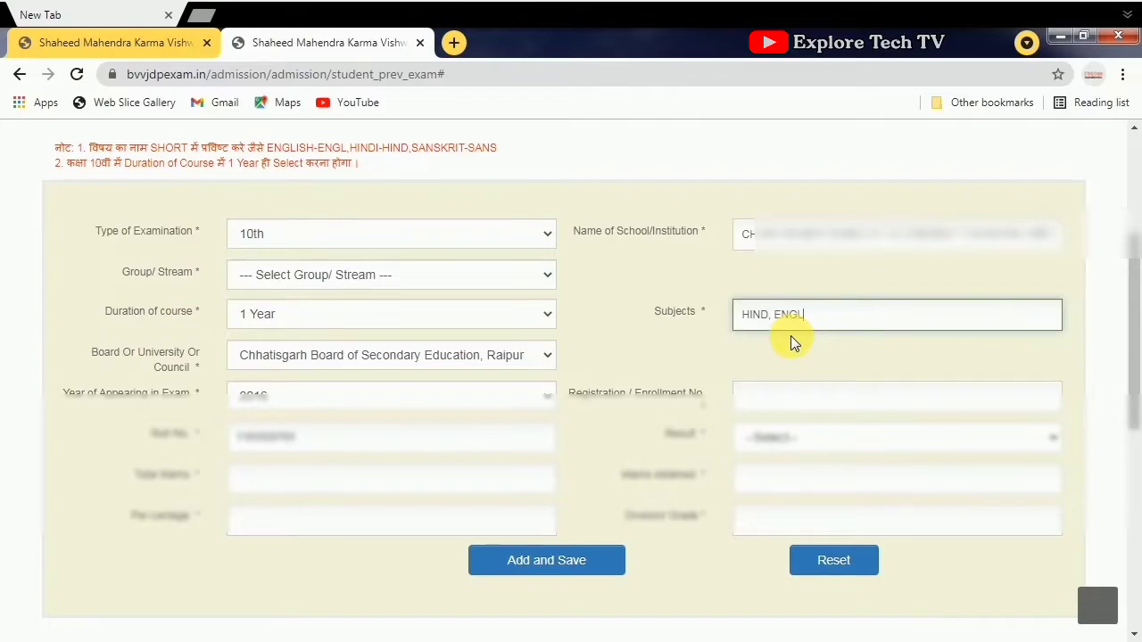
pyautogui.write(', SANS,')
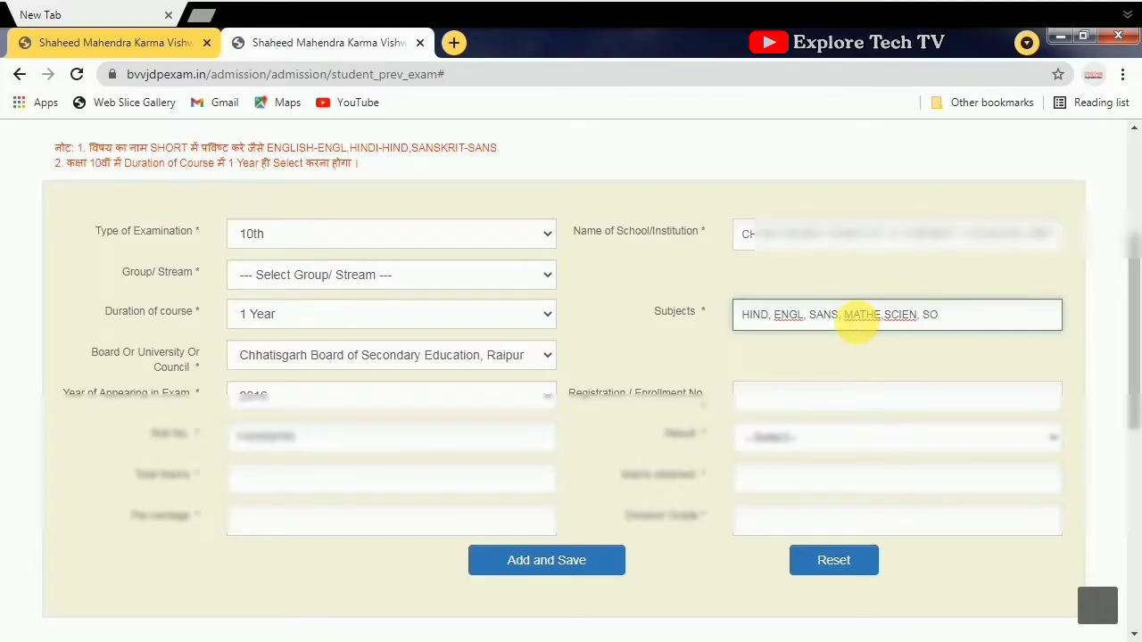
pyautogui.write('MATHE,SCIEN, SOCIAL SCIENCE')
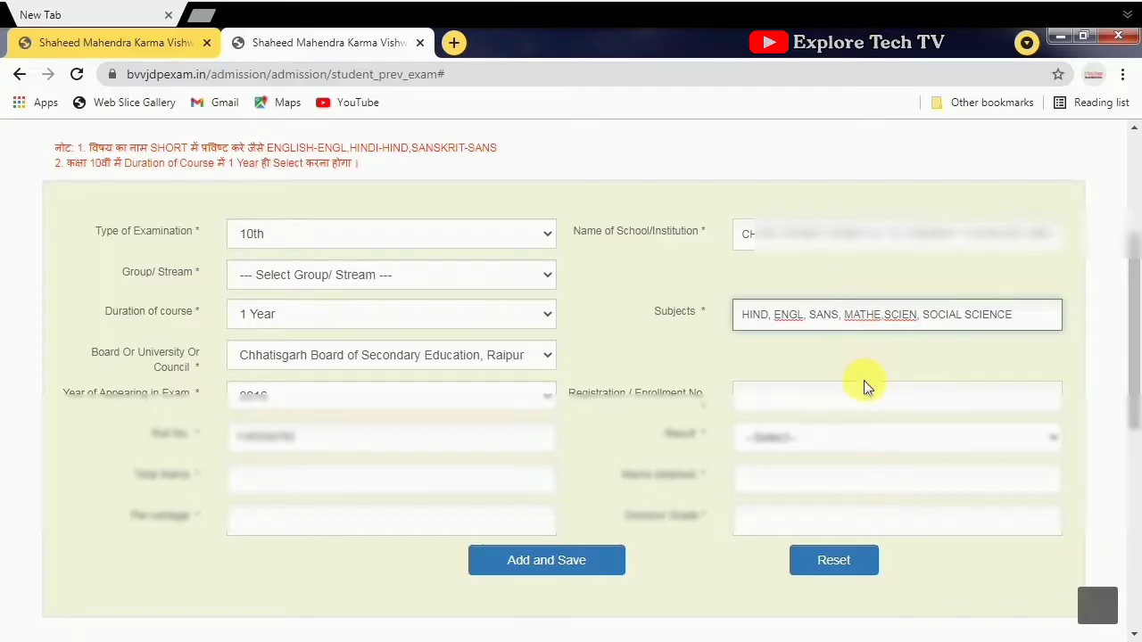
pyautogui.click(756, 408)
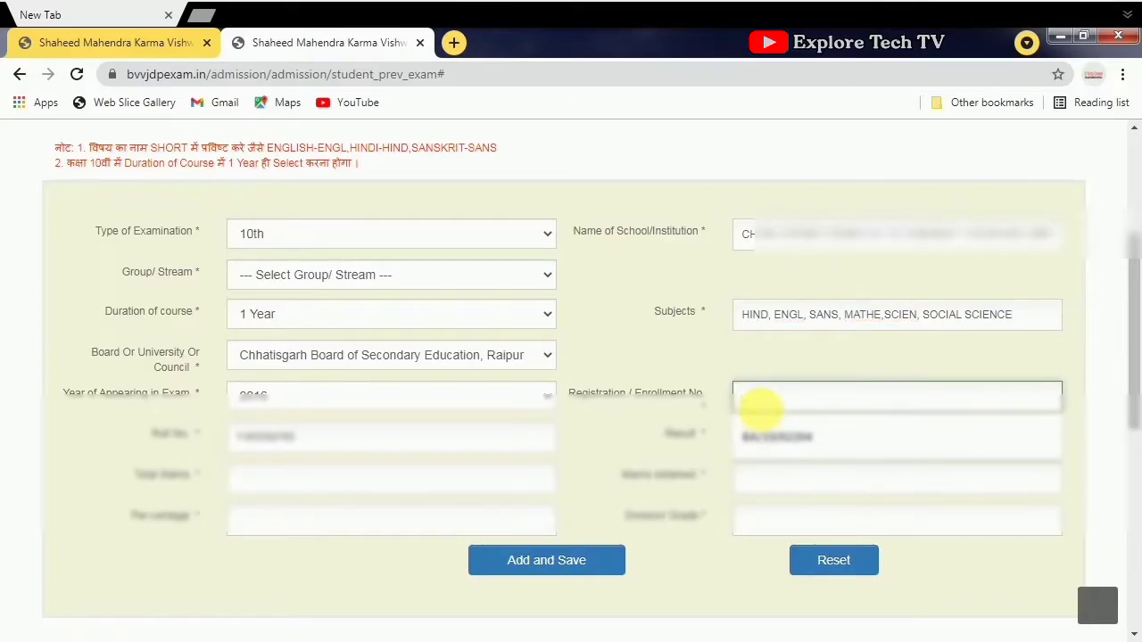
pyautogui.write('14')
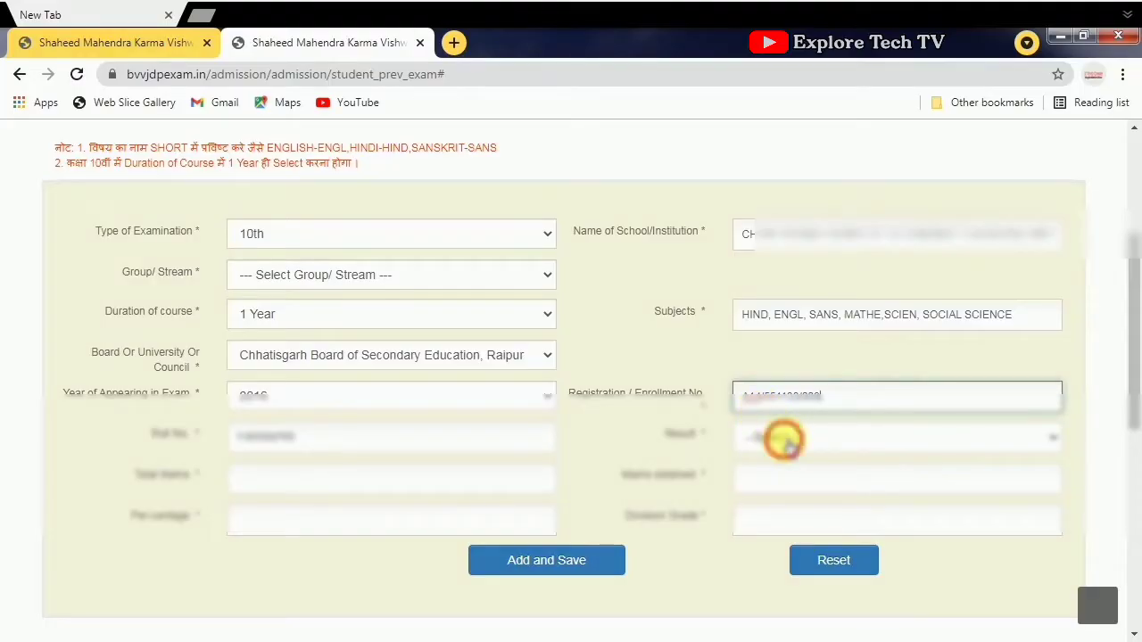
# - Mark the result Pass, enter marks obtained, grade and total 600, then save the 10th record
pyautogui.click(782, 437)
pyautogui.click(798, 481)
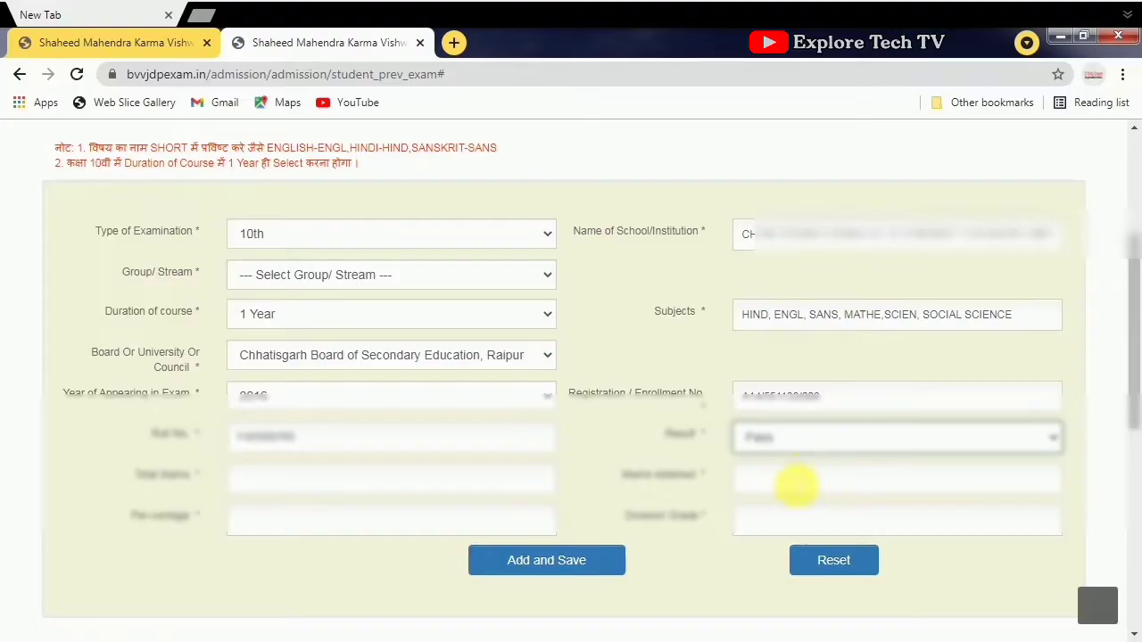
pyautogui.click(796, 487)
pyautogui.write('375')
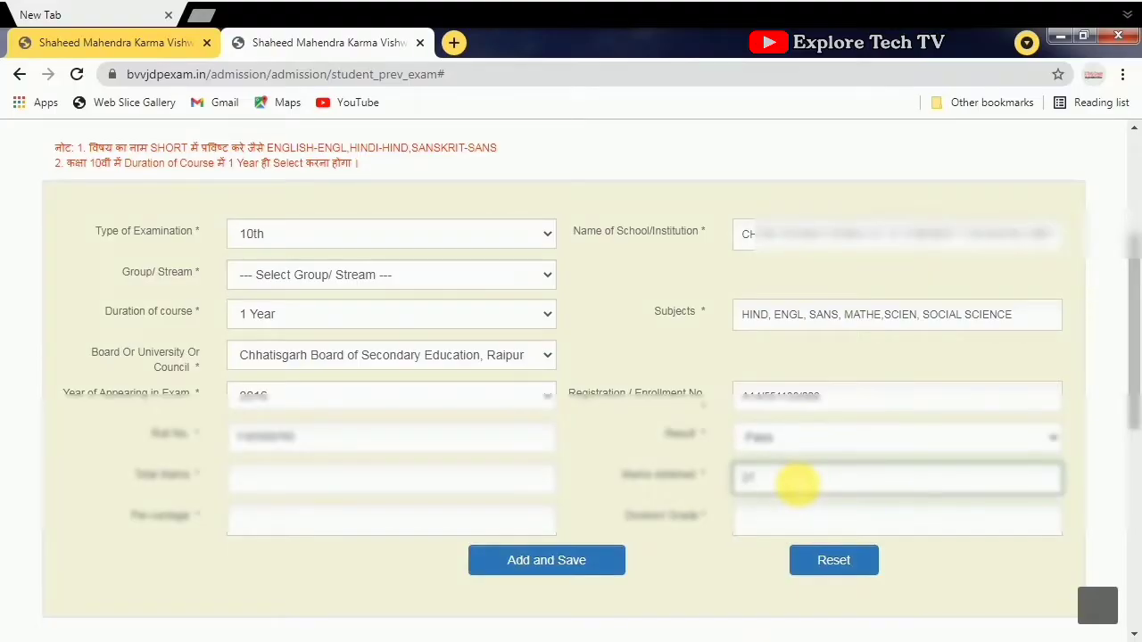
pyautogui.click(783, 522)
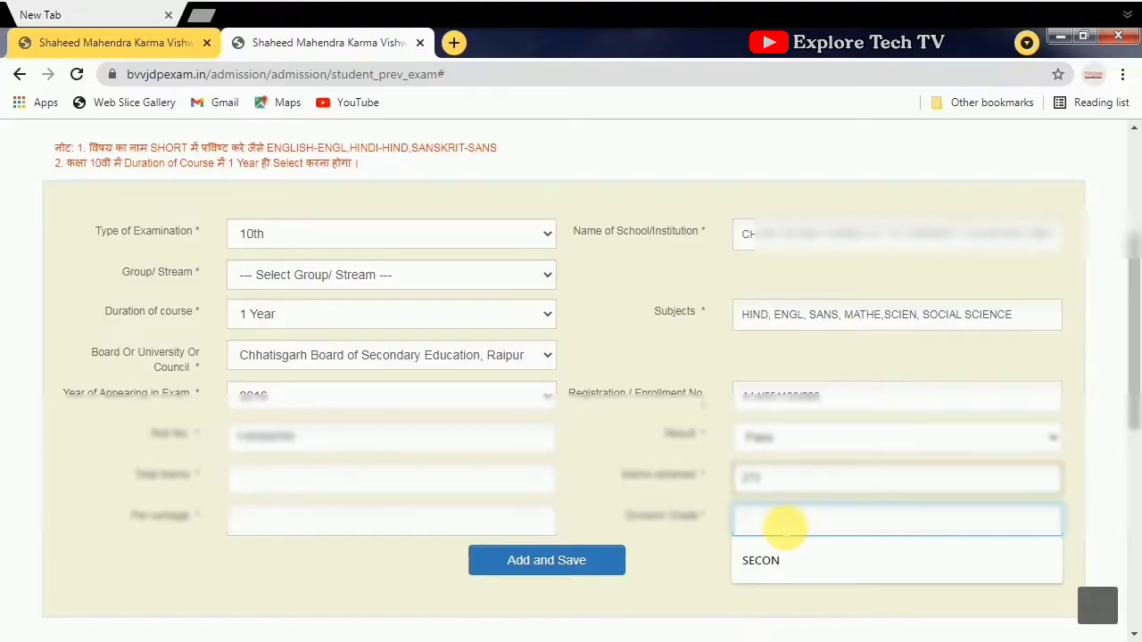
pyautogui.write('S')
pyautogui.click(322, 487)
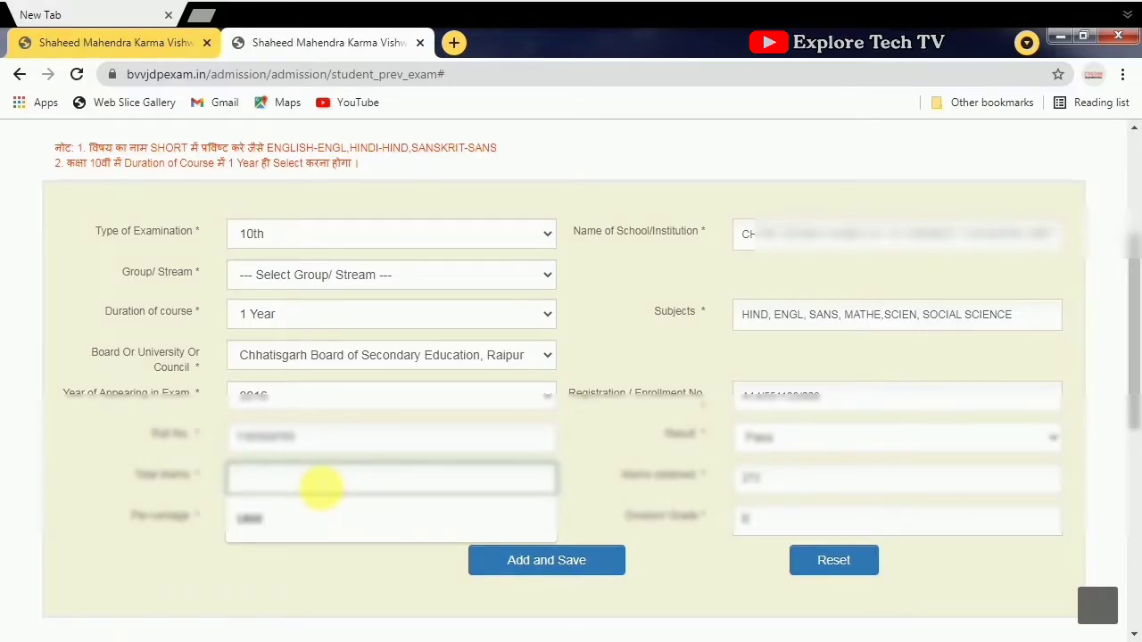
pyautogui.write('600')
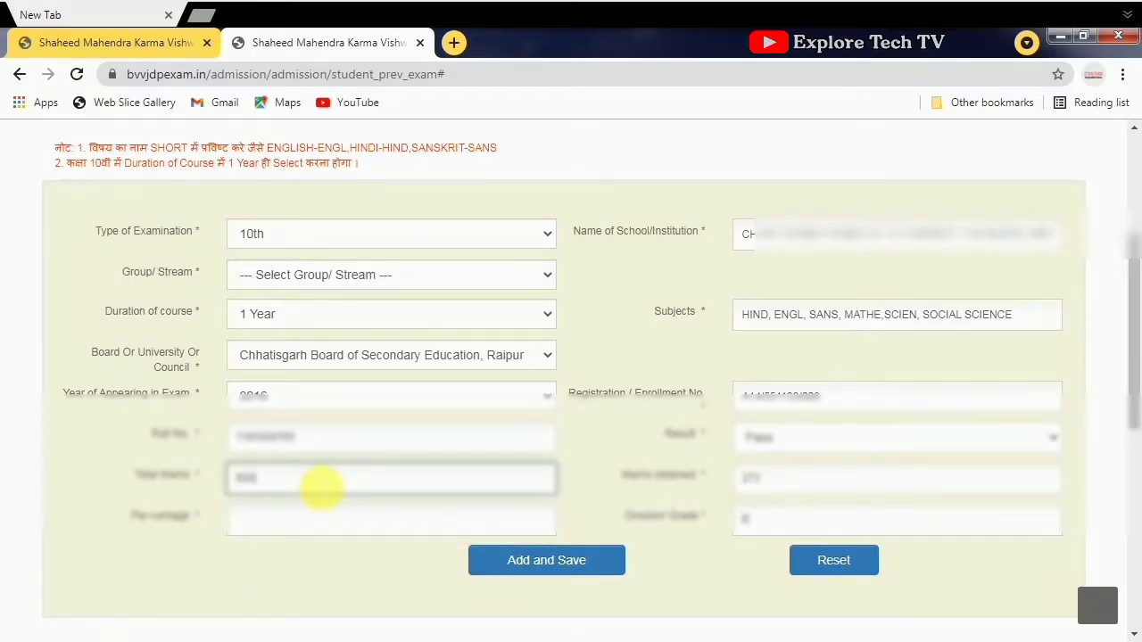
pyautogui.click(295, 518)
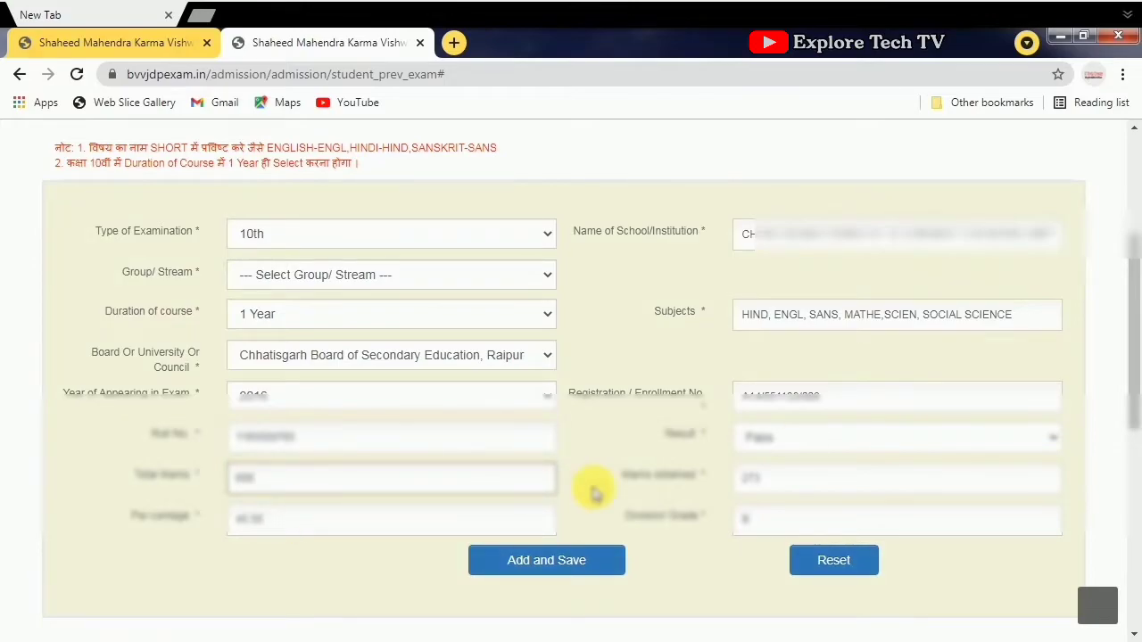
pyautogui.click(572, 562)
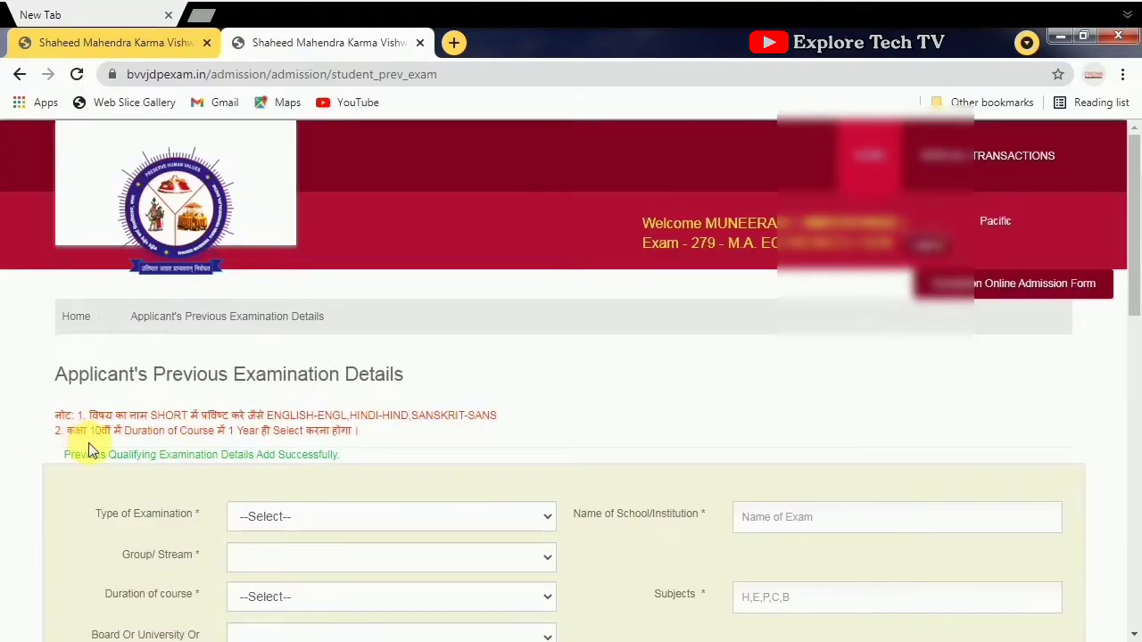
# - Scroll past the saved 10th-exam table and continue to Course/Programme, College & Subject Selection
pyautogui.scroll(-5, 470, 450)
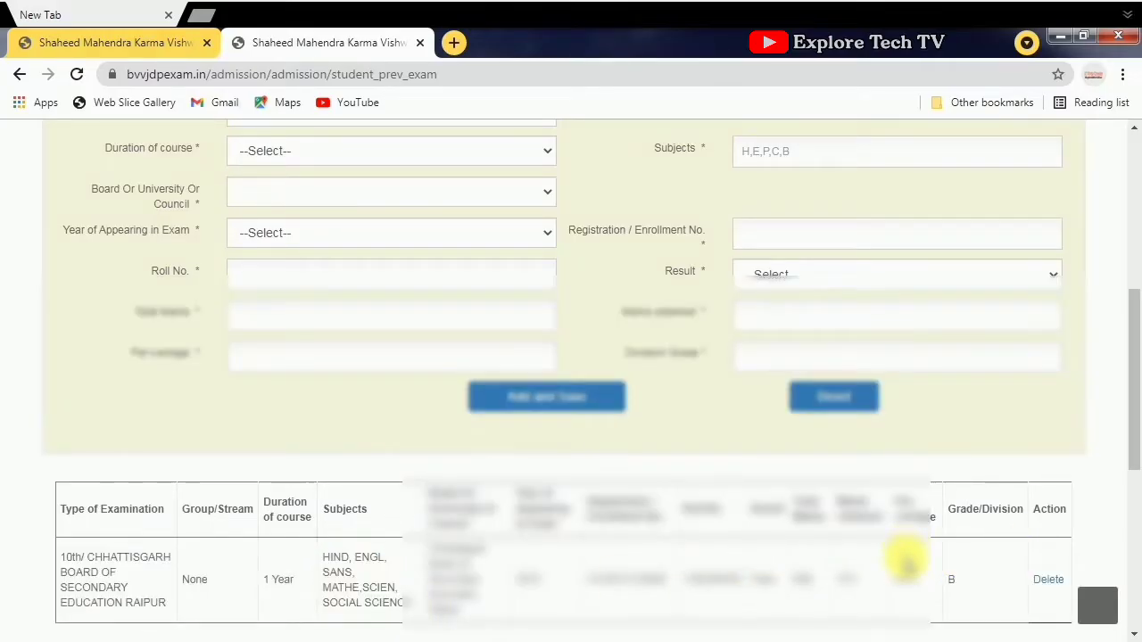
pyautogui.scroll(-2, 676, 502)
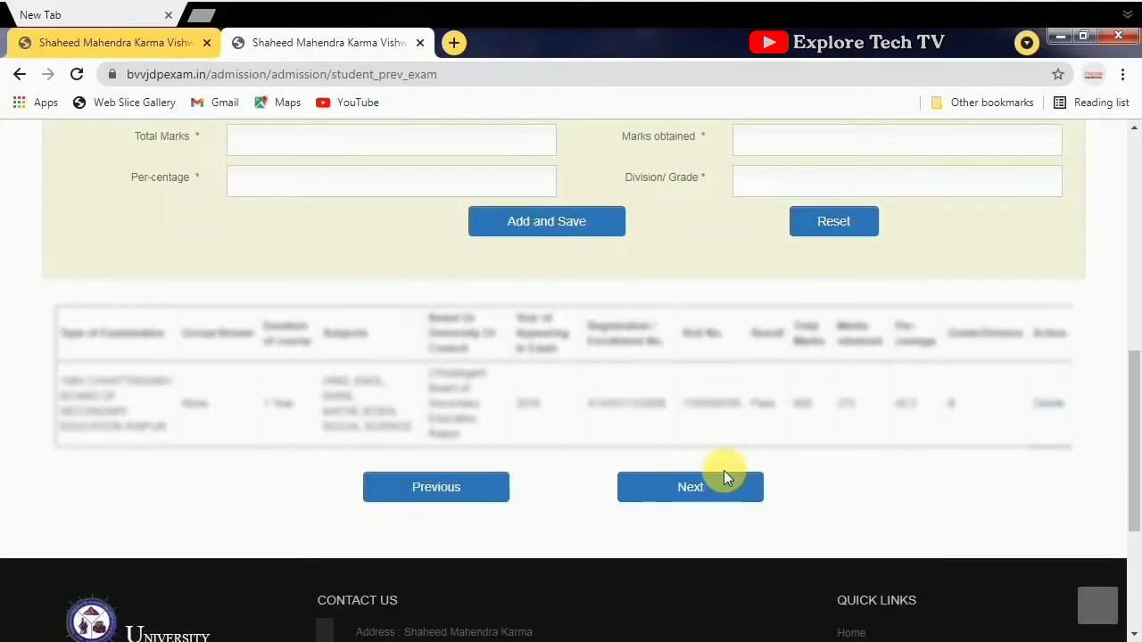
pyautogui.click(702, 489)
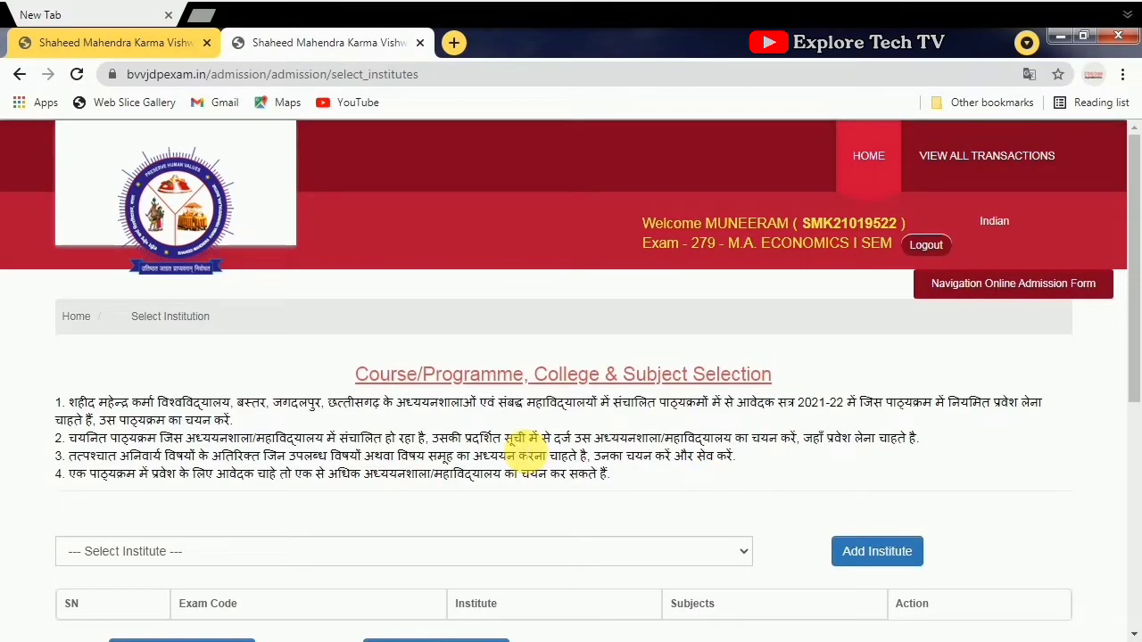
# - Select GOVT. GUNDADHUR COLLEGE, KONDAGAON as institute and load its subject groups
pyautogui.scroll(-1, 571, 365)
pyautogui.scroll(-1, 580, 364)
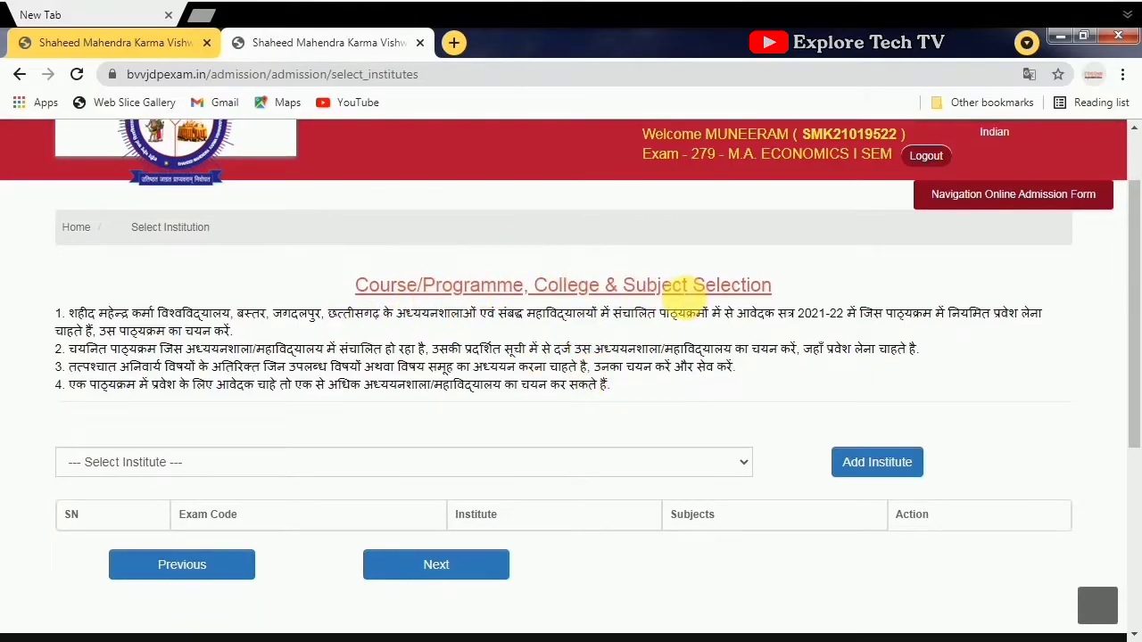
pyautogui.click(721, 463)
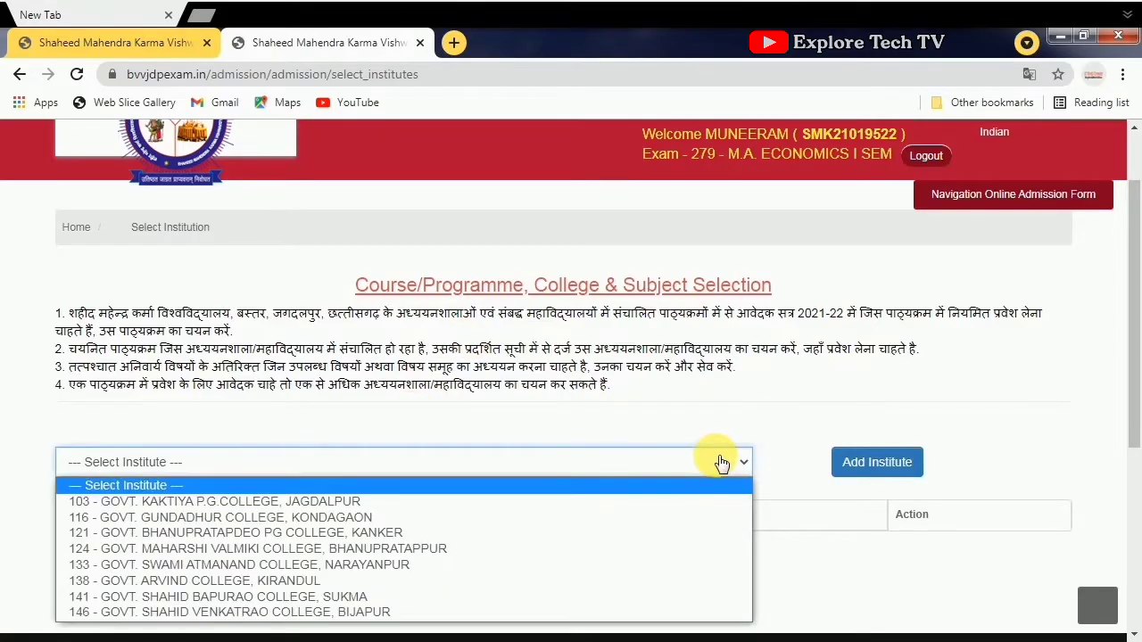
pyautogui.click(394, 517)
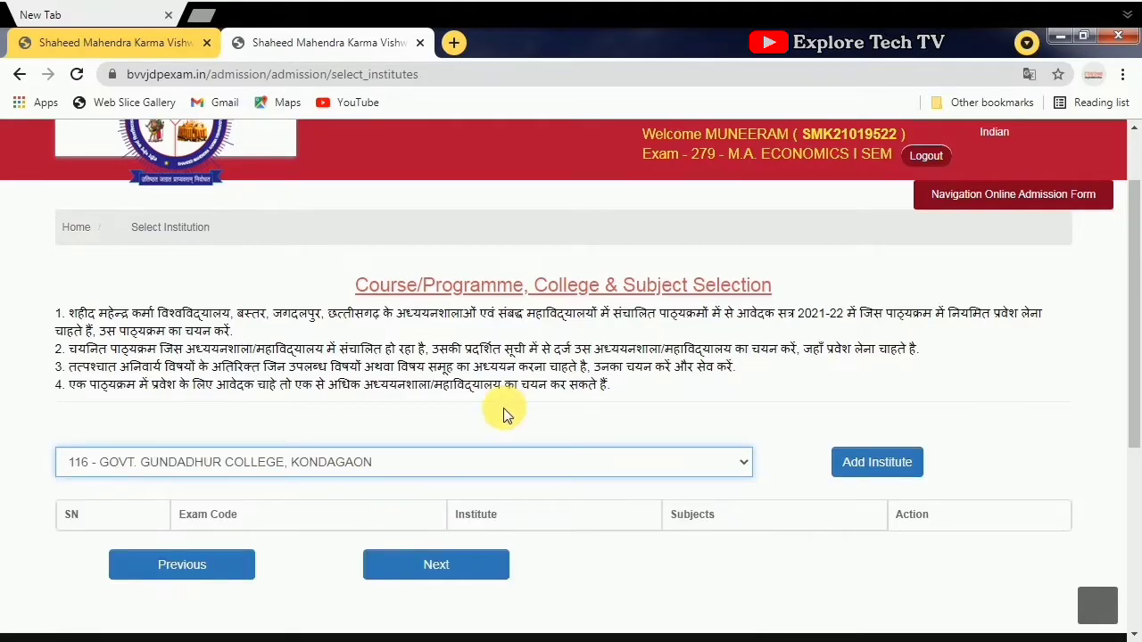
pyautogui.scroll(-1, 504, 415)
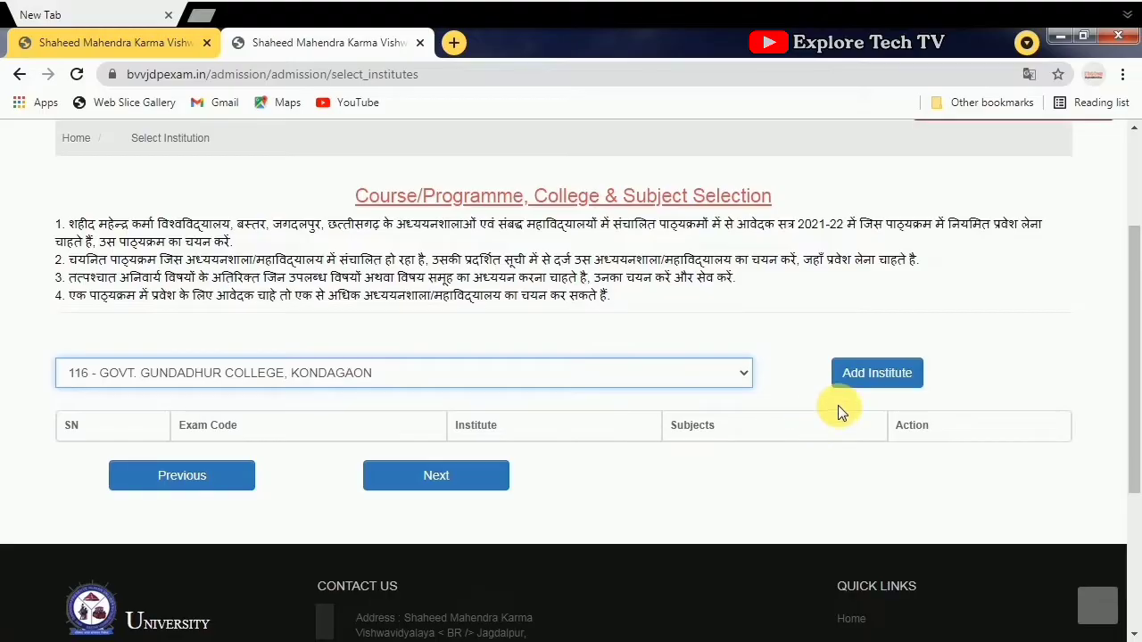
pyautogui.click(882, 382)
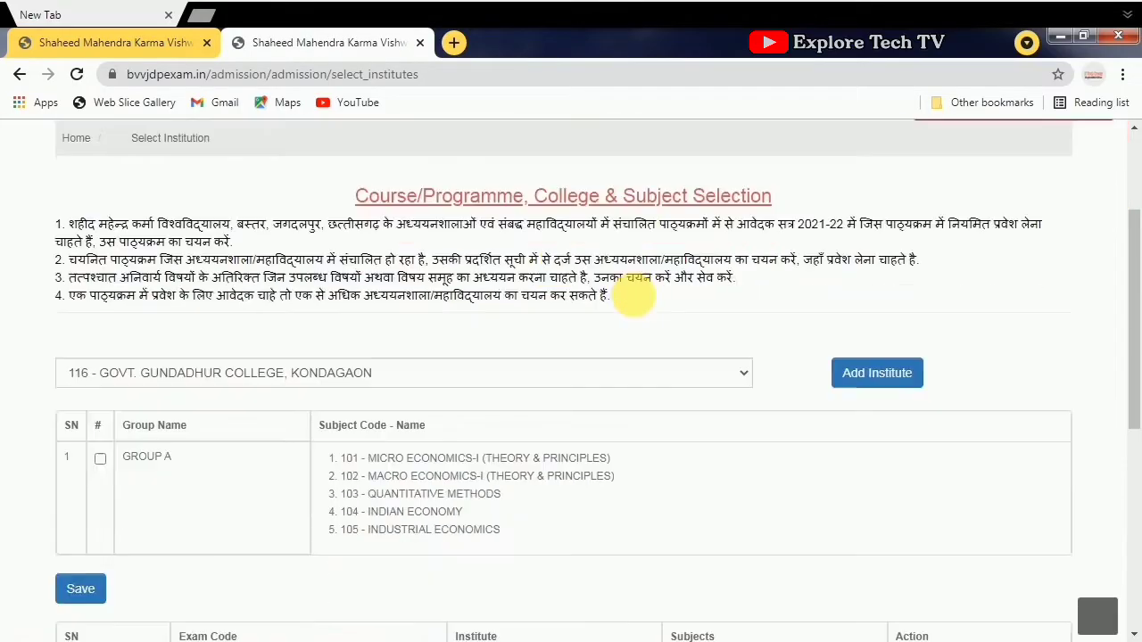
# - Add GROUP A for the Kaktiya college, choose institute 116 Kondagaon, and continue to the weightage page
pyautogui.scroll(-2, 633, 297)
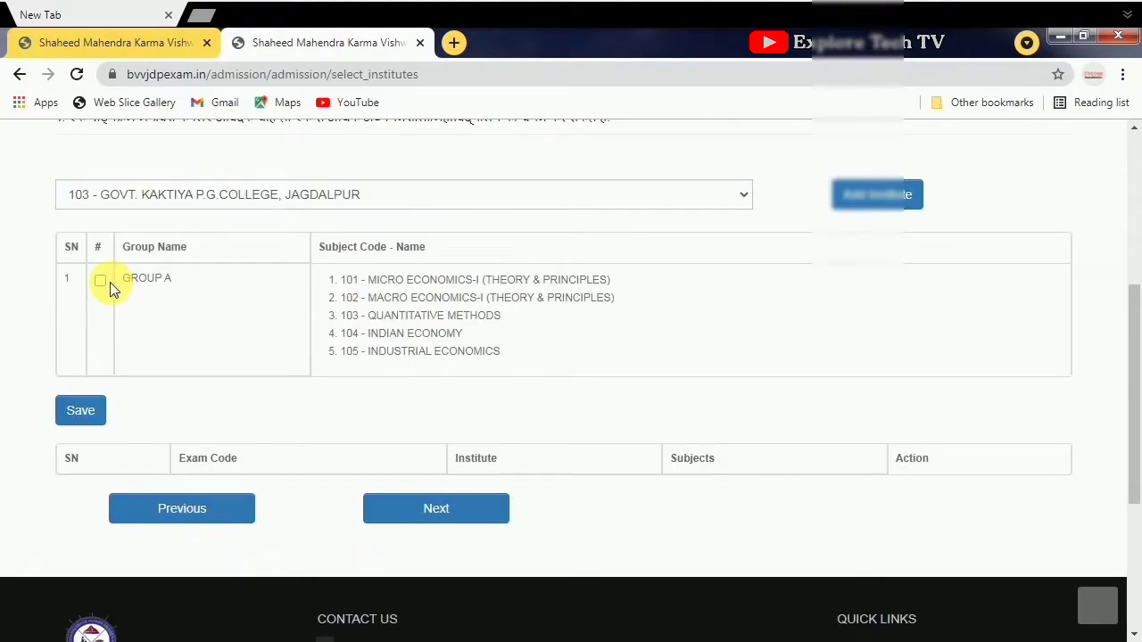
pyautogui.click(101, 281)
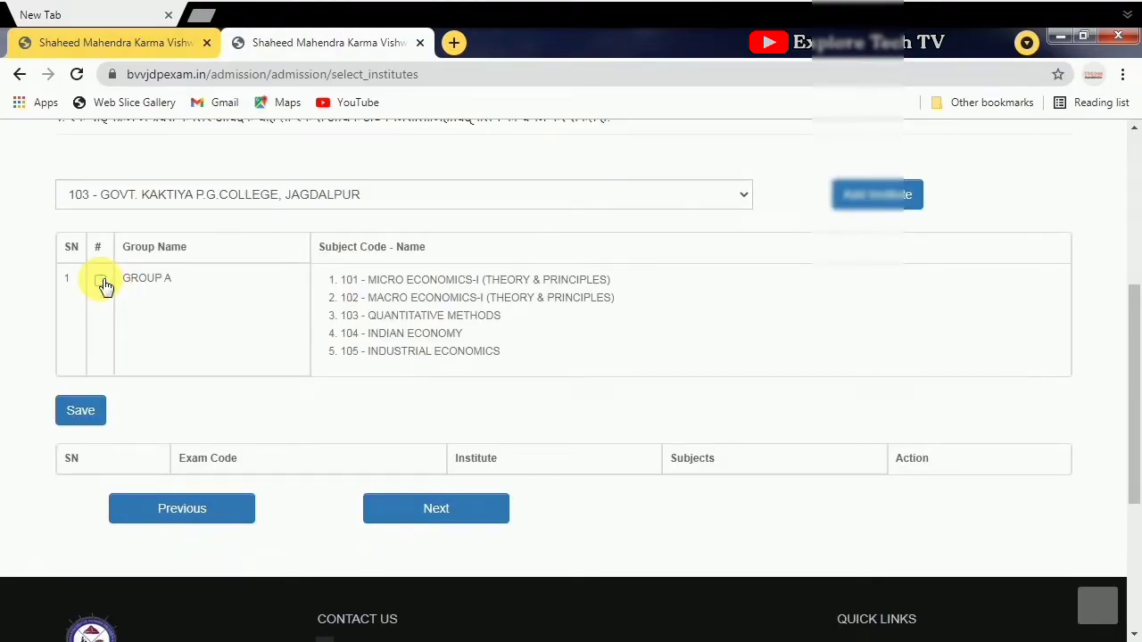
pyautogui.click(101, 281)
pyautogui.click(843, 198)
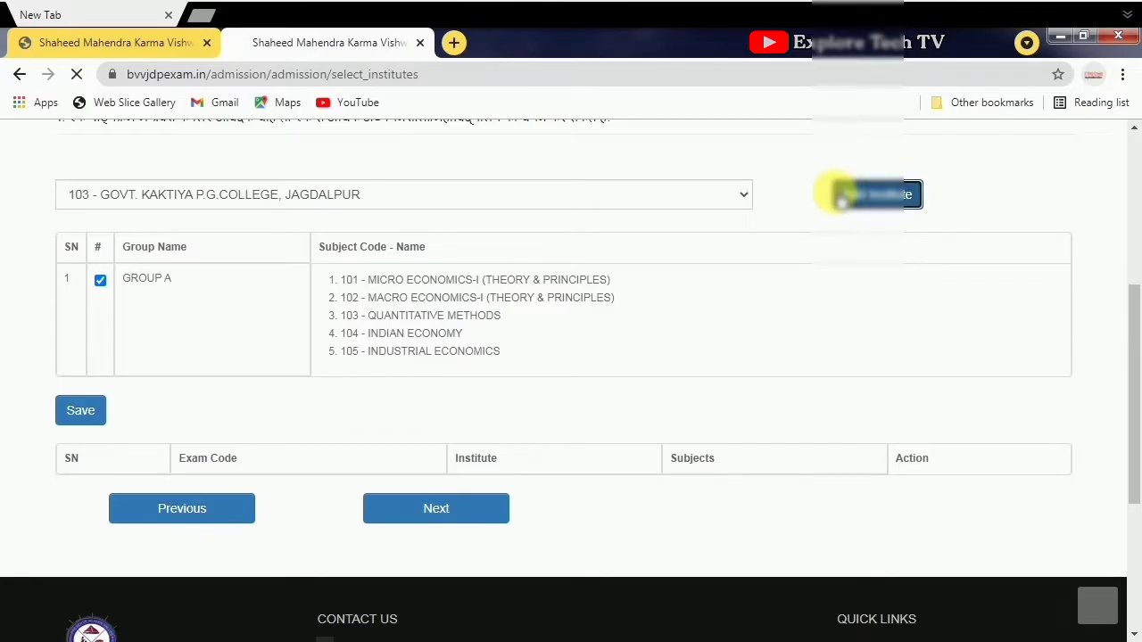
pyautogui.click(294, 304)
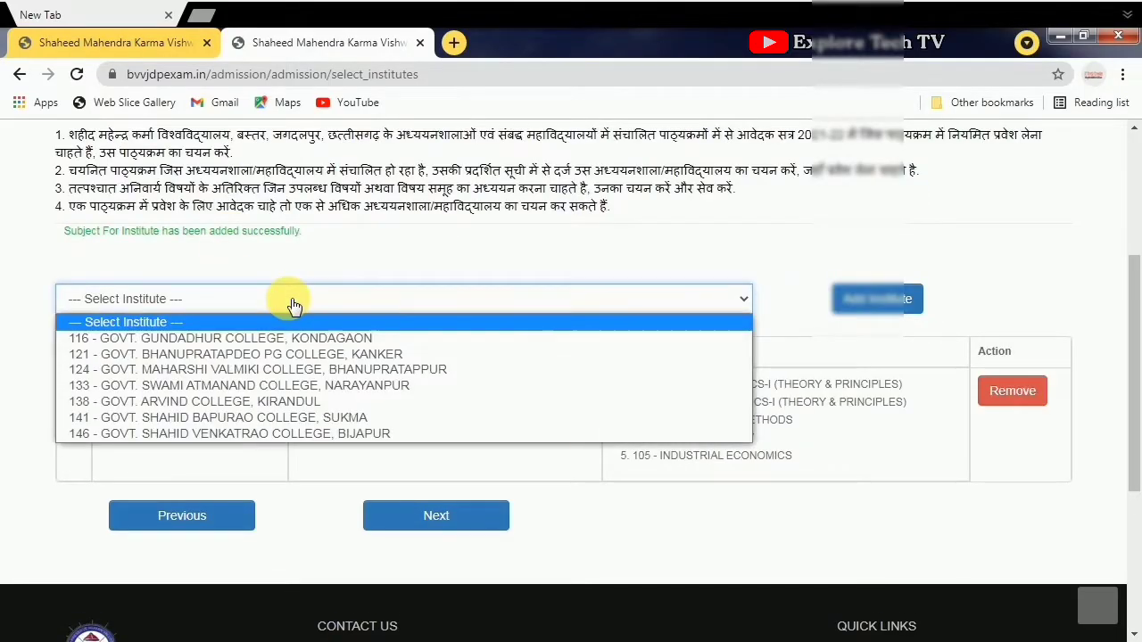
pyautogui.click(275, 341)
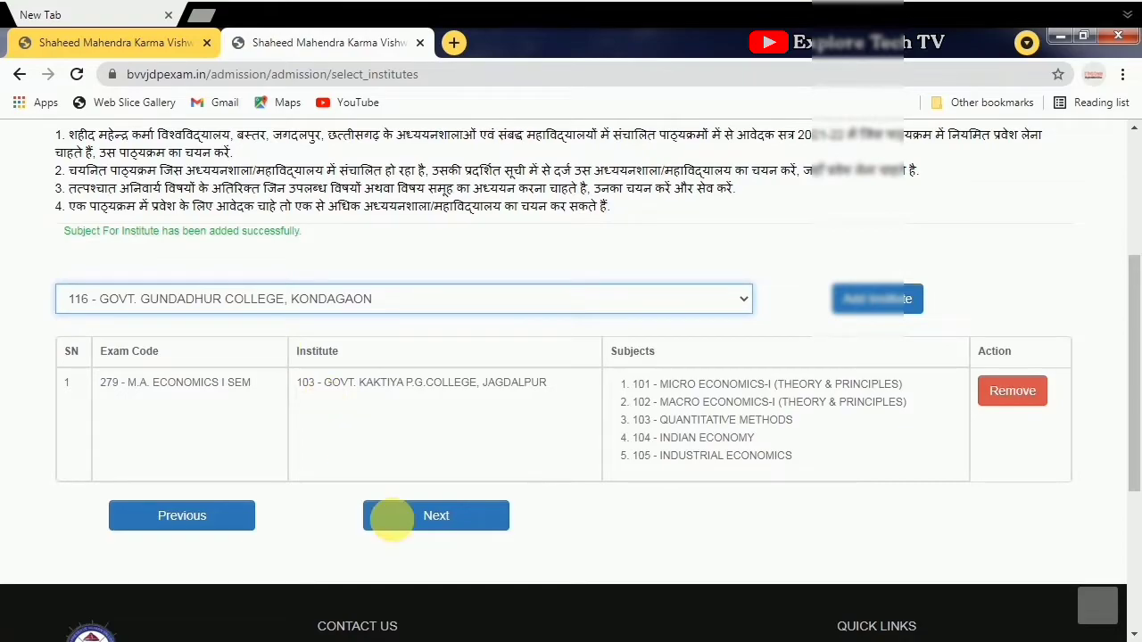
pyautogui.click(408, 533)
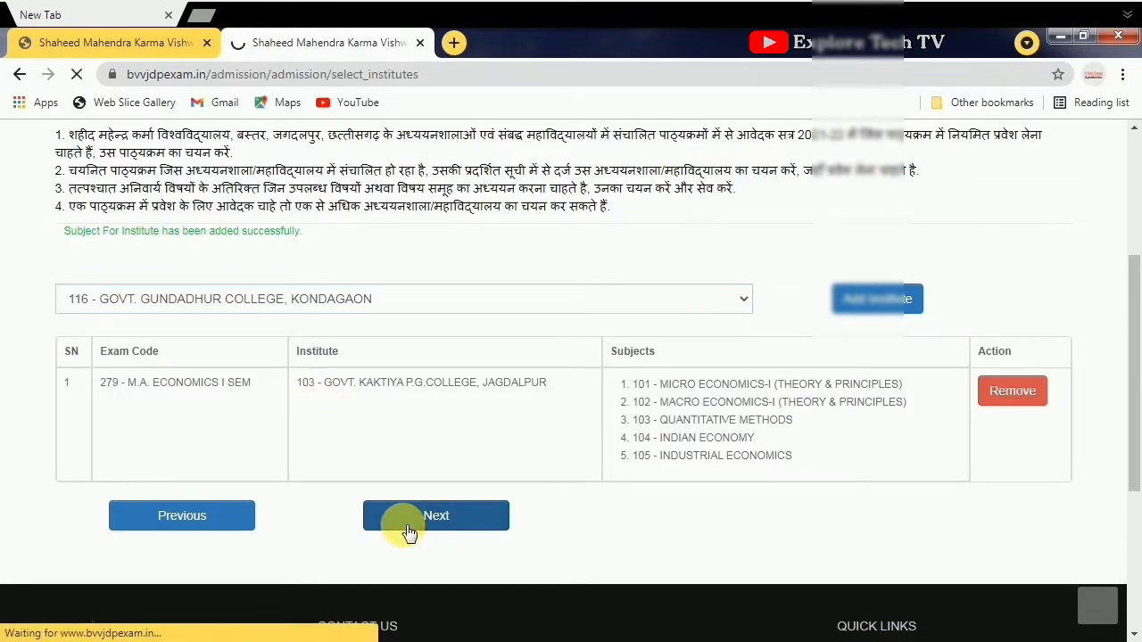
# - Go back from the weightage page to the institute selection page
pyautogui.scroll(-7, 434, 415)
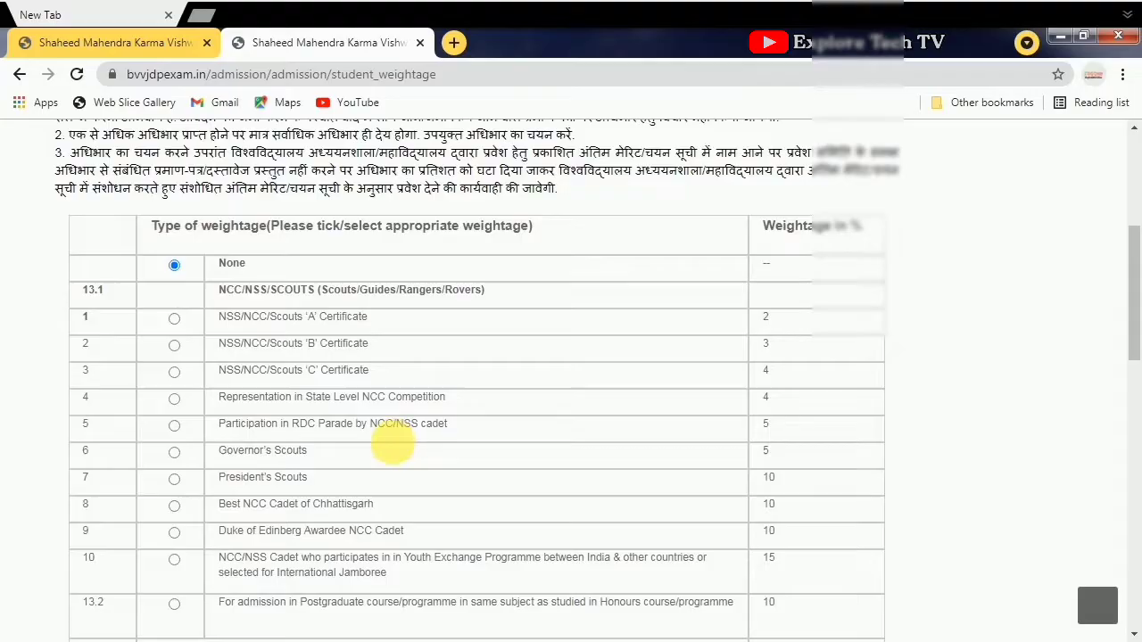
pyautogui.scroll(-9, 390, 449)
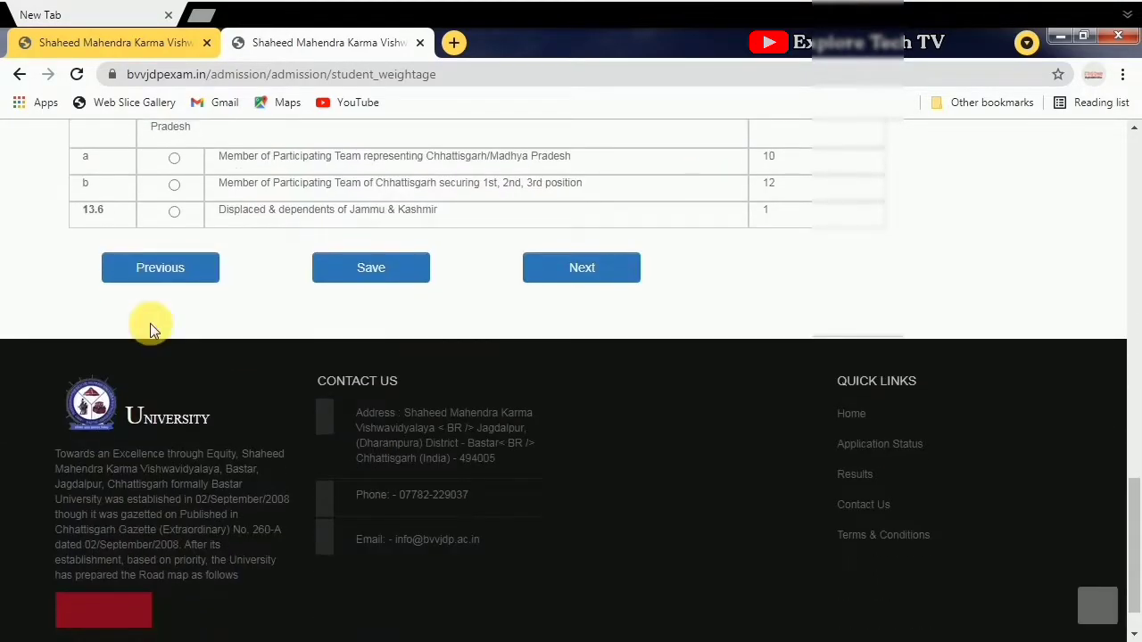
pyautogui.click(176, 284)
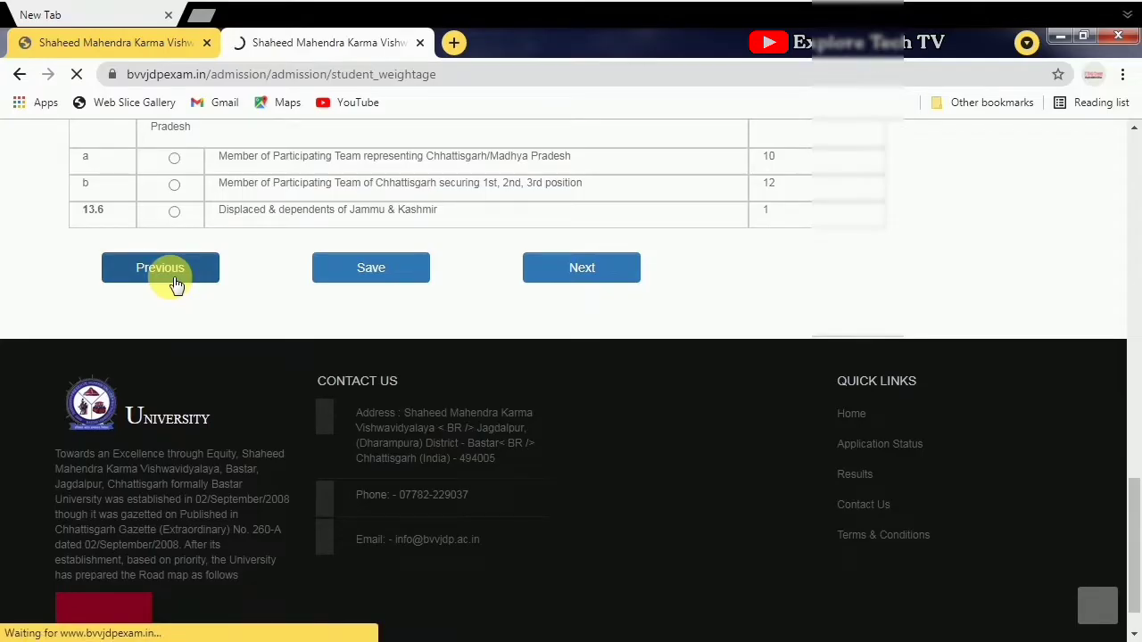
pyautogui.scroll(-4, 268, 349)
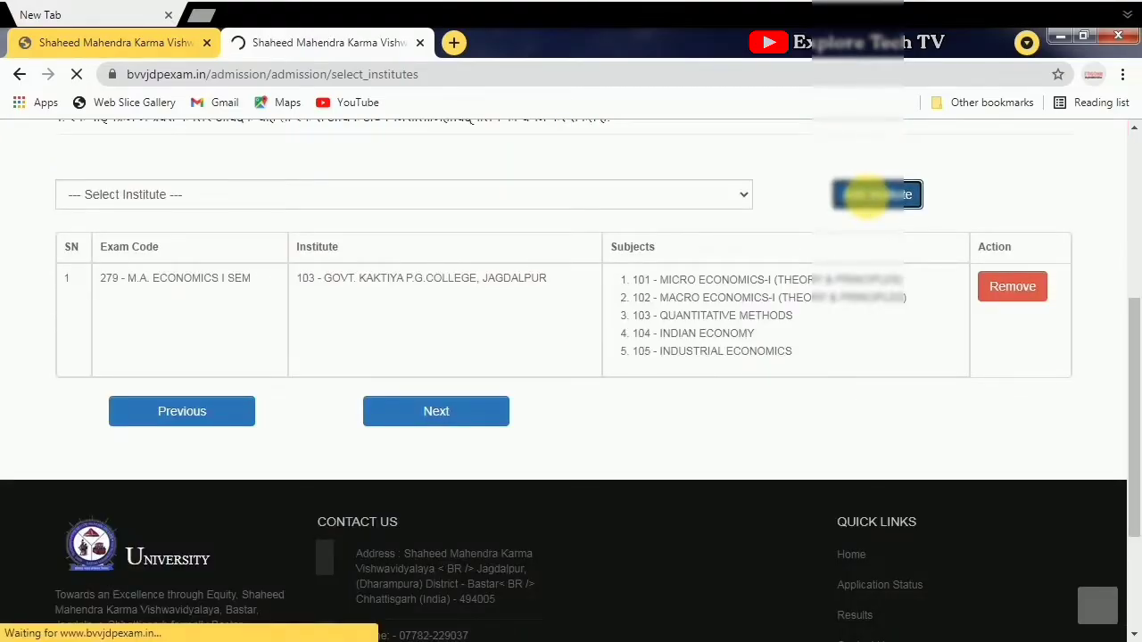
pyautogui.scroll(-3, 527, 357)
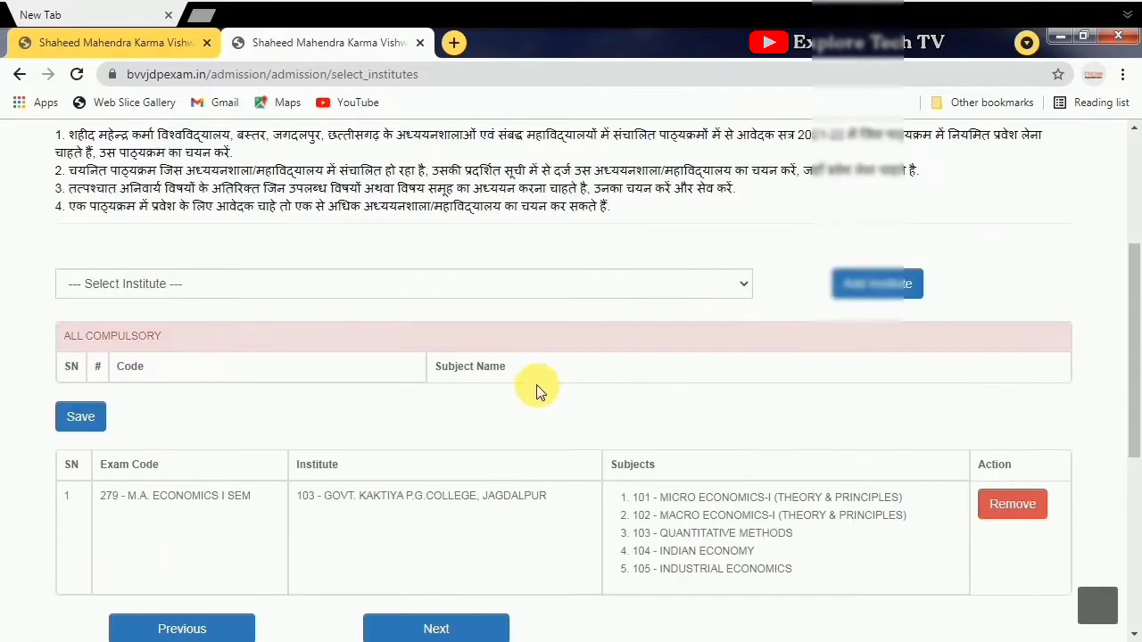
# - Choose 116 Govt. Gundadhur College, Kondagaon and save GROUP A as its subject group
pyautogui.click(751, 284)
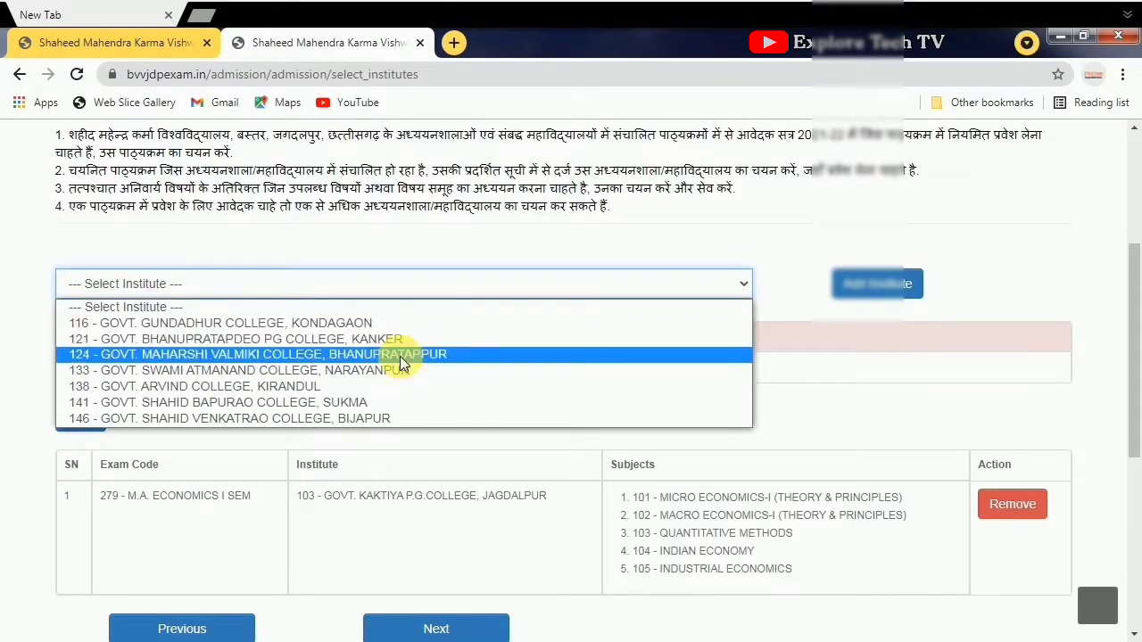
pyautogui.click(353, 324)
pyautogui.scroll(1, 536, 357)
pyautogui.click(657, 372)
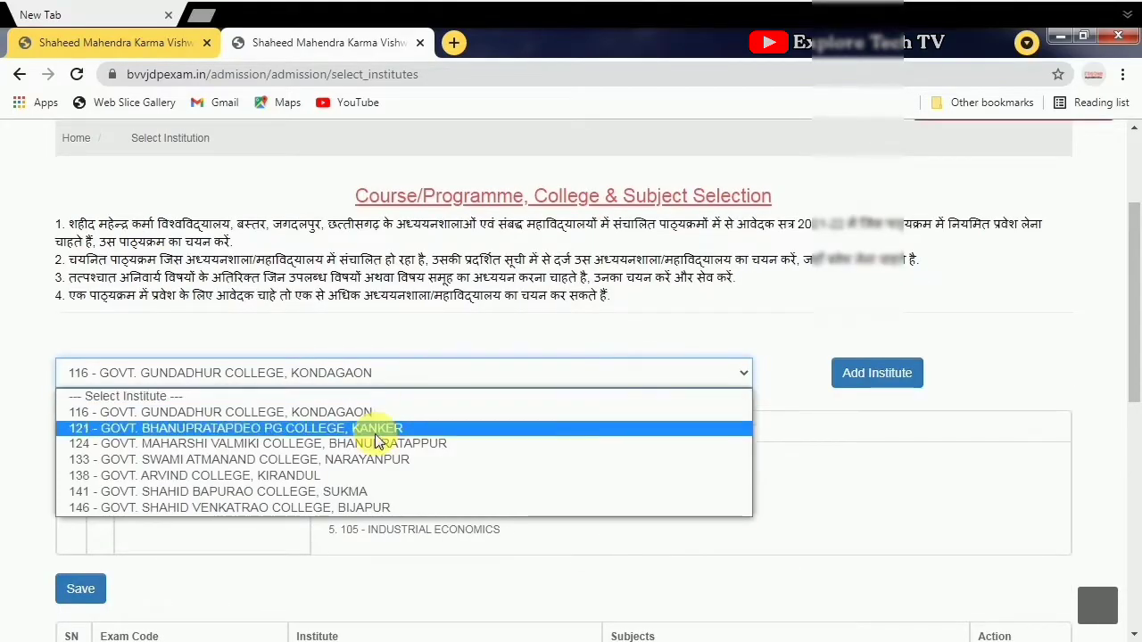
pyautogui.click(382, 411)
pyautogui.scroll(-1, 556, 309)
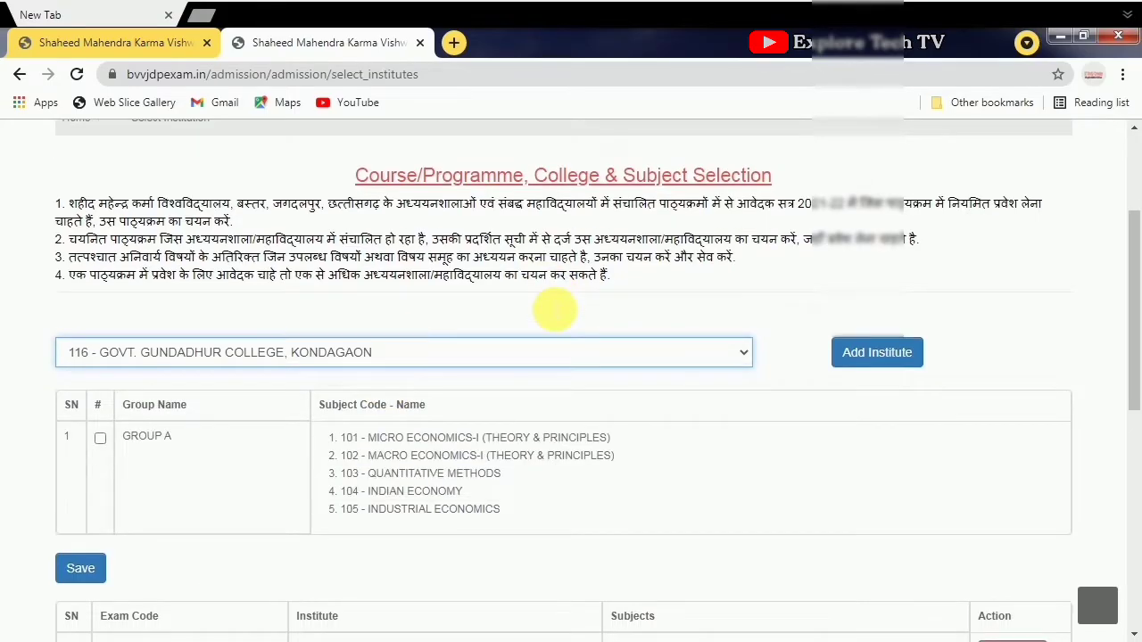
pyautogui.scroll(-1, 547, 306)
pyautogui.click(80, 569)
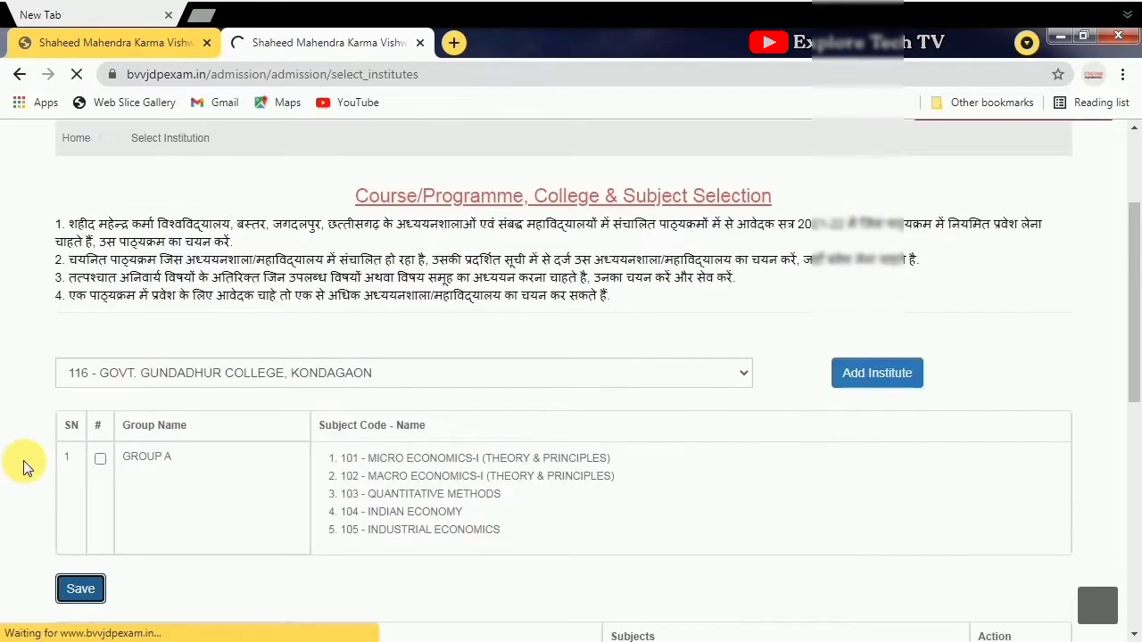
pyautogui.click(100, 459)
pyautogui.click(79, 589)
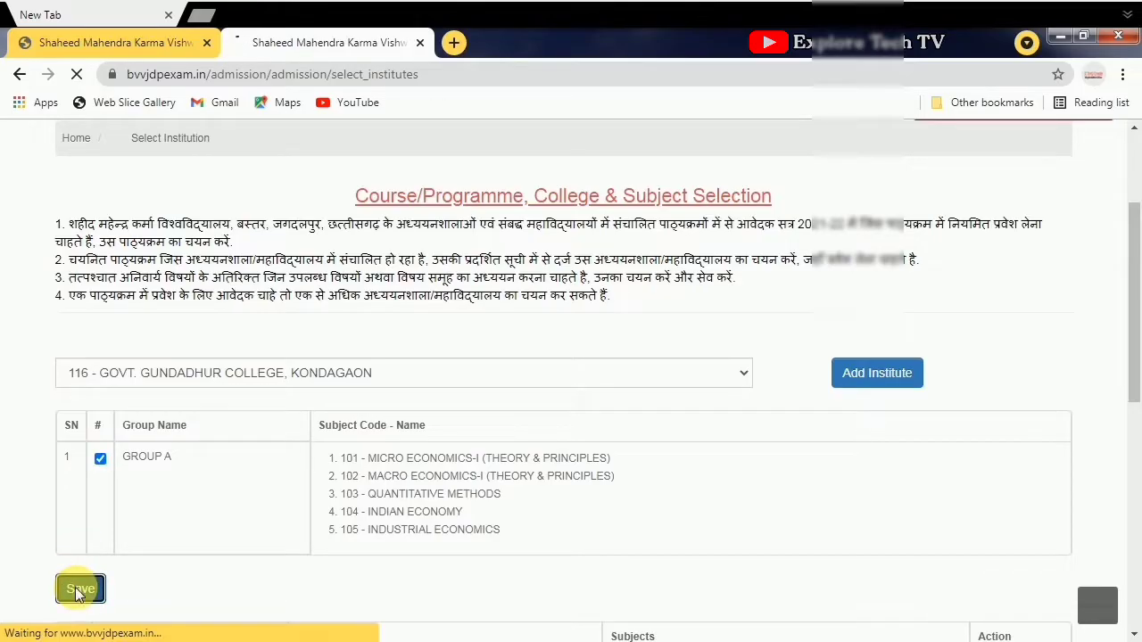
# - Add 121 Govt. Bhanupratapdeo PG College, Kanker and load its all-compulsory Group 1 economics subjects
pyautogui.scroll(-2, 331, 450)
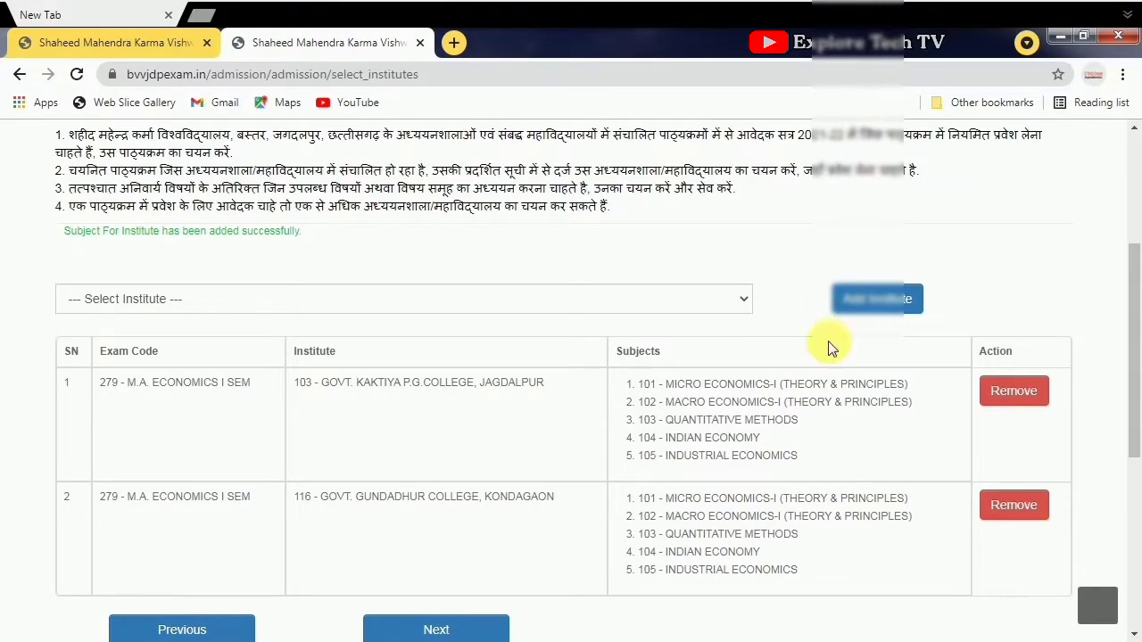
pyautogui.click(908, 303)
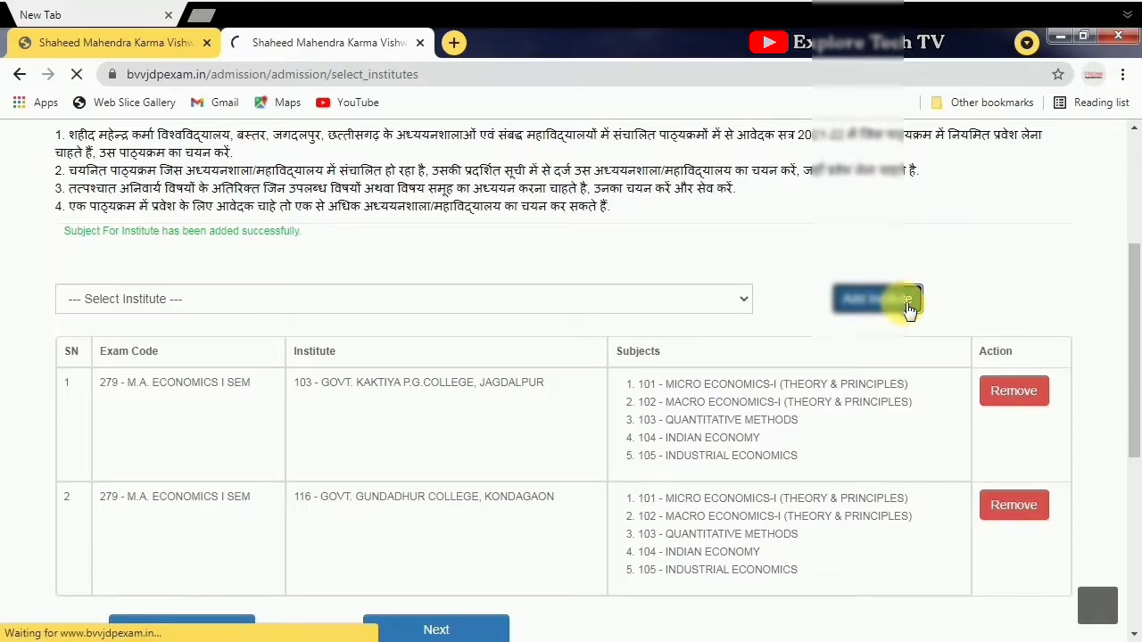
pyautogui.scroll(-3, 495, 427)
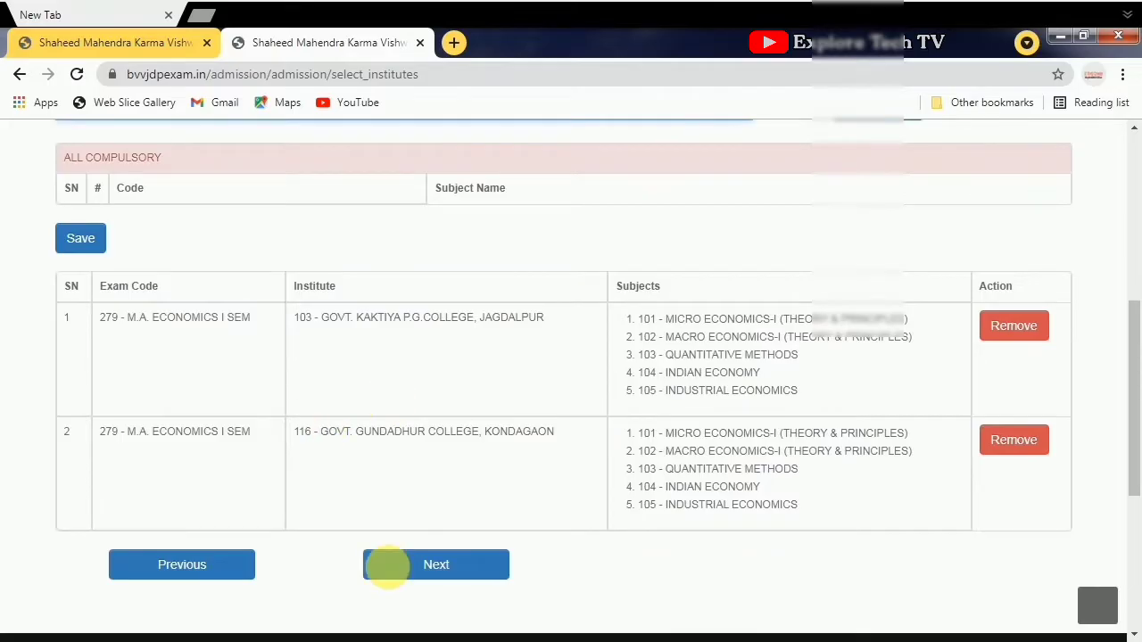
pyautogui.scroll(1, 228, 516)
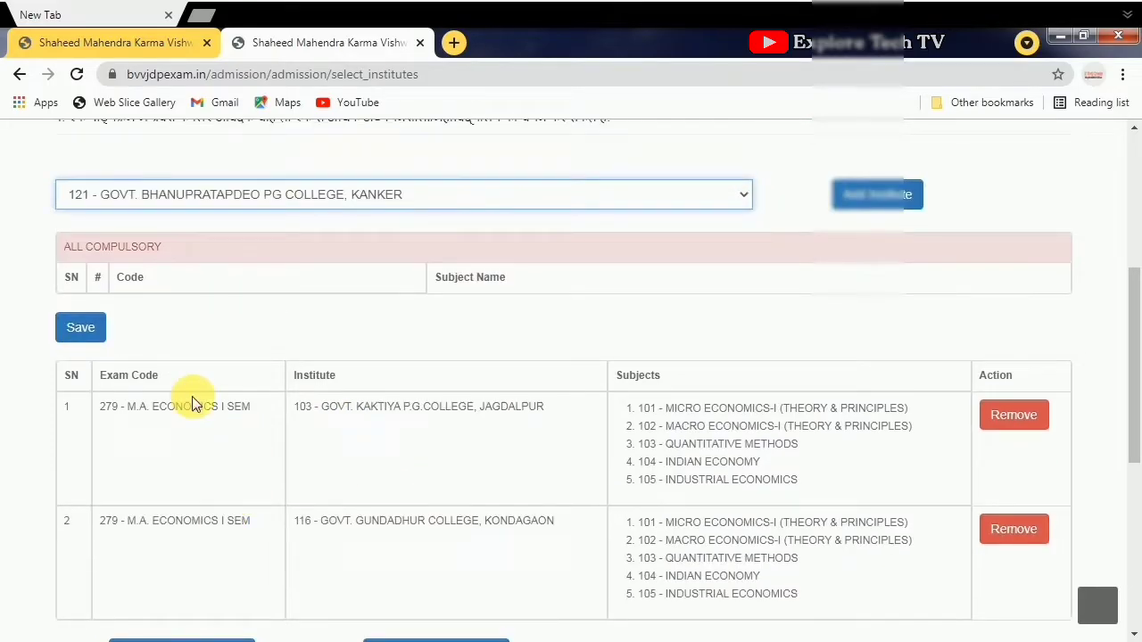
pyautogui.scroll(1, 419, 366)
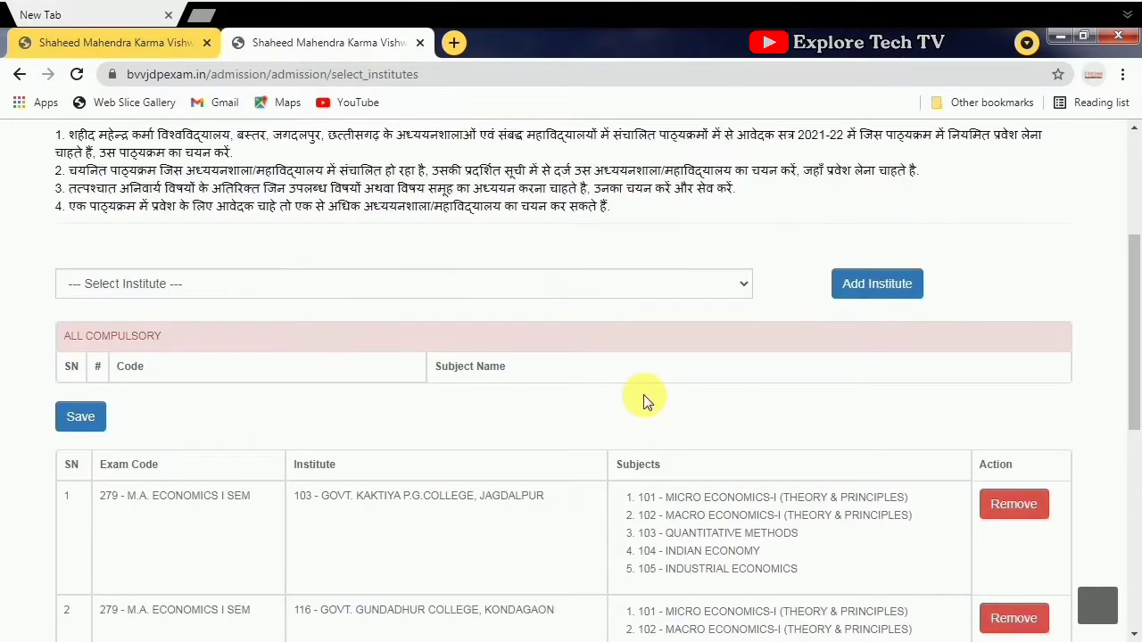
pyautogui.click(714, 288)
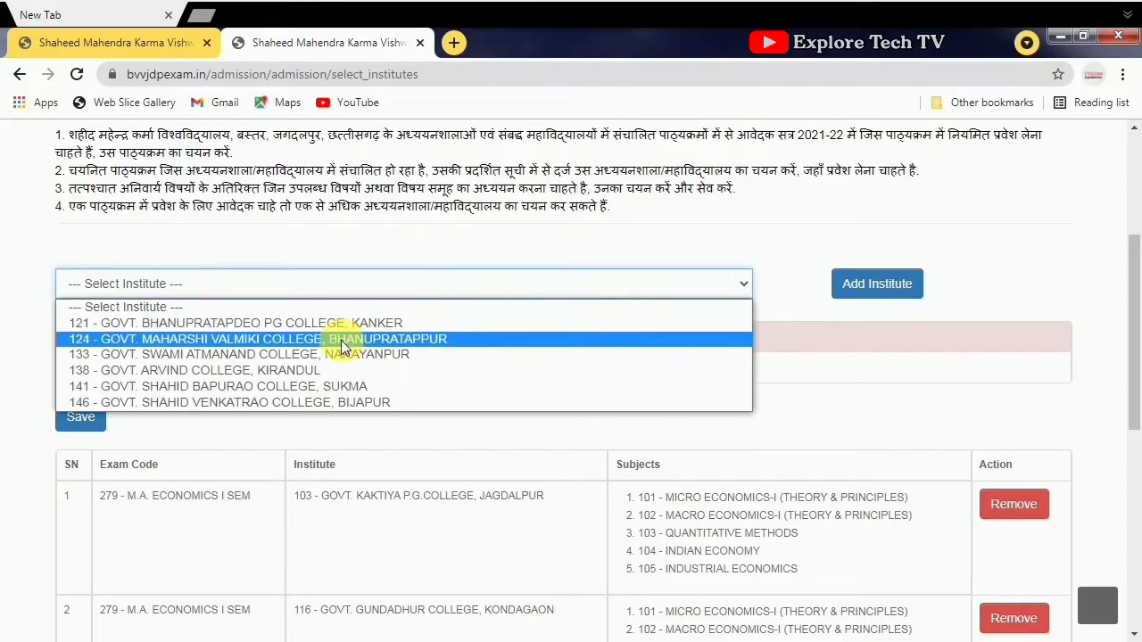
pyautogui.click(370, 323)
pyautogui.scroll(-1, 410, 359)
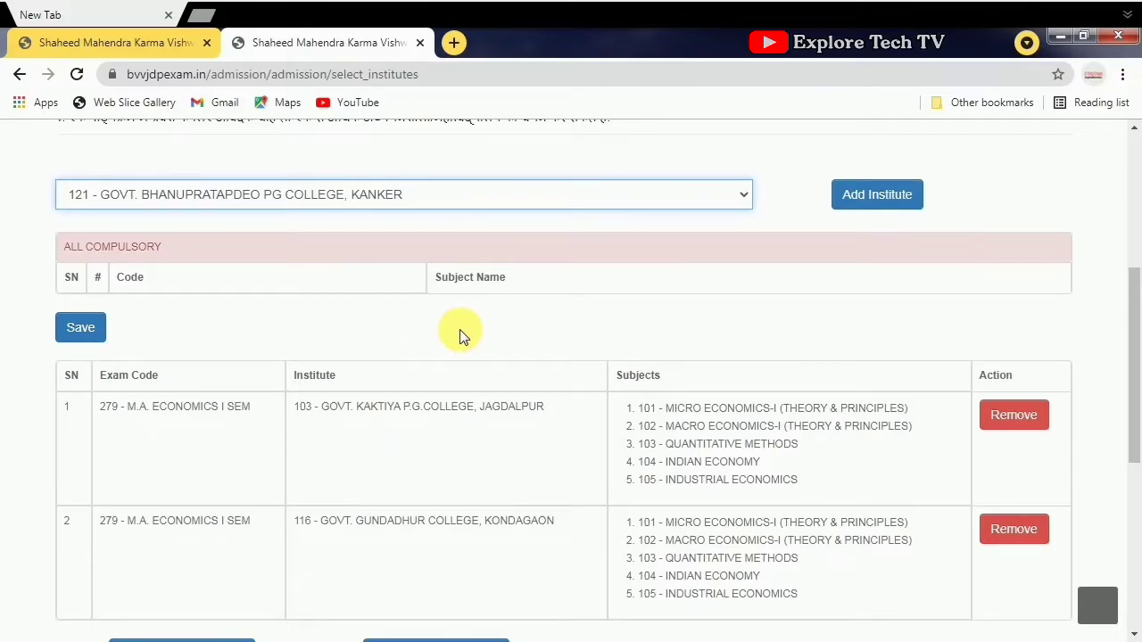
pyautogui.scroll(-1, 460, 331)
pyautogui.scroll(2, 440, 335)
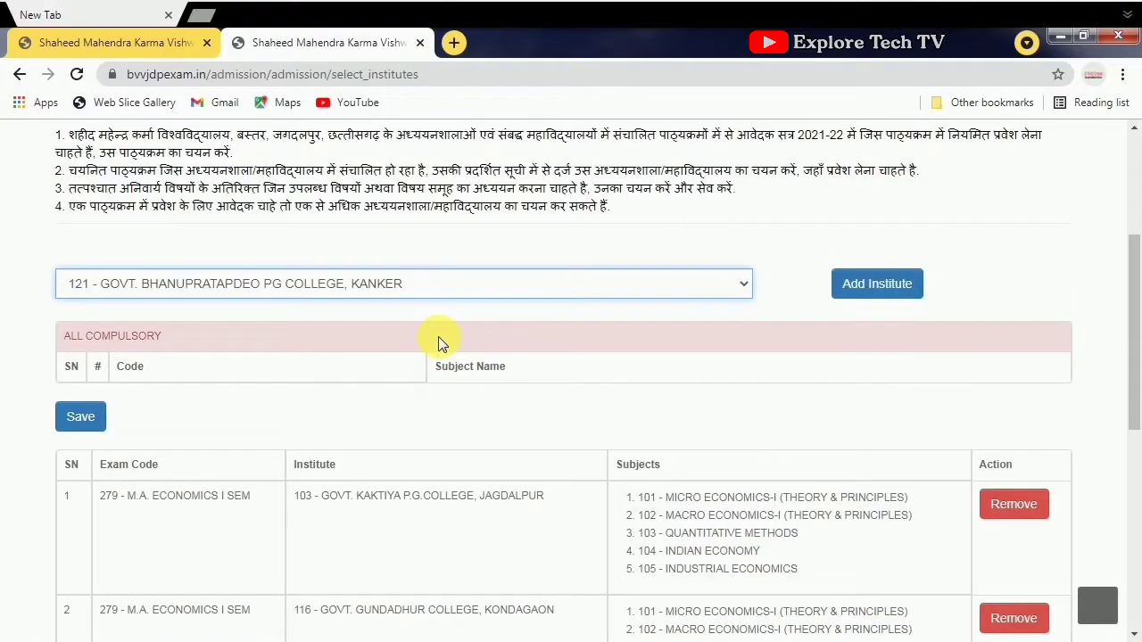
pyautogui.click(80, 416)
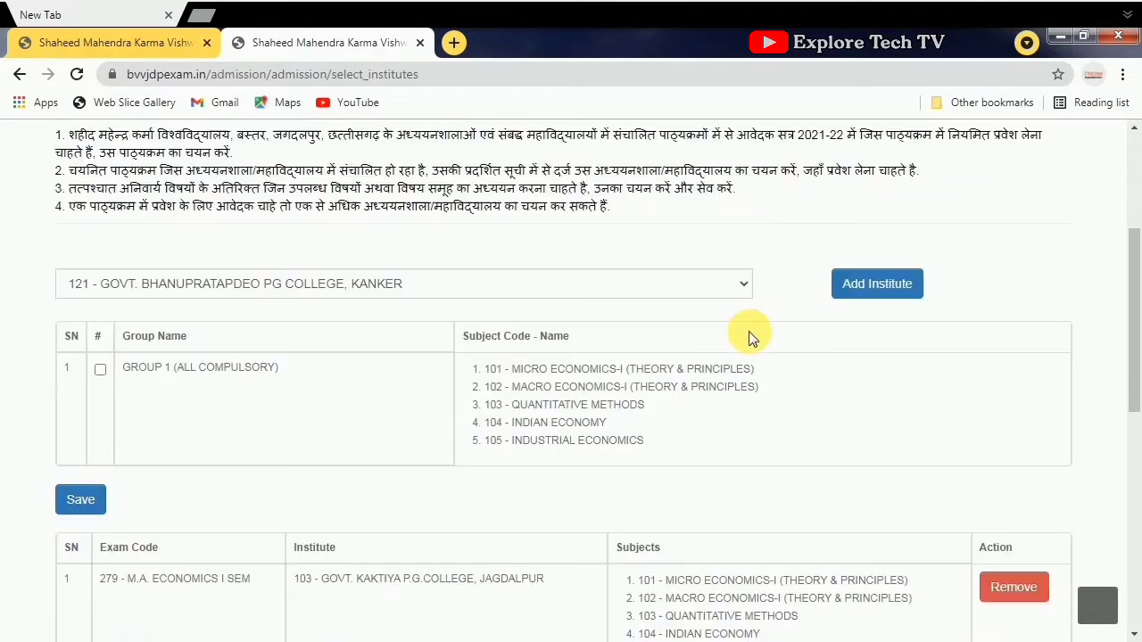